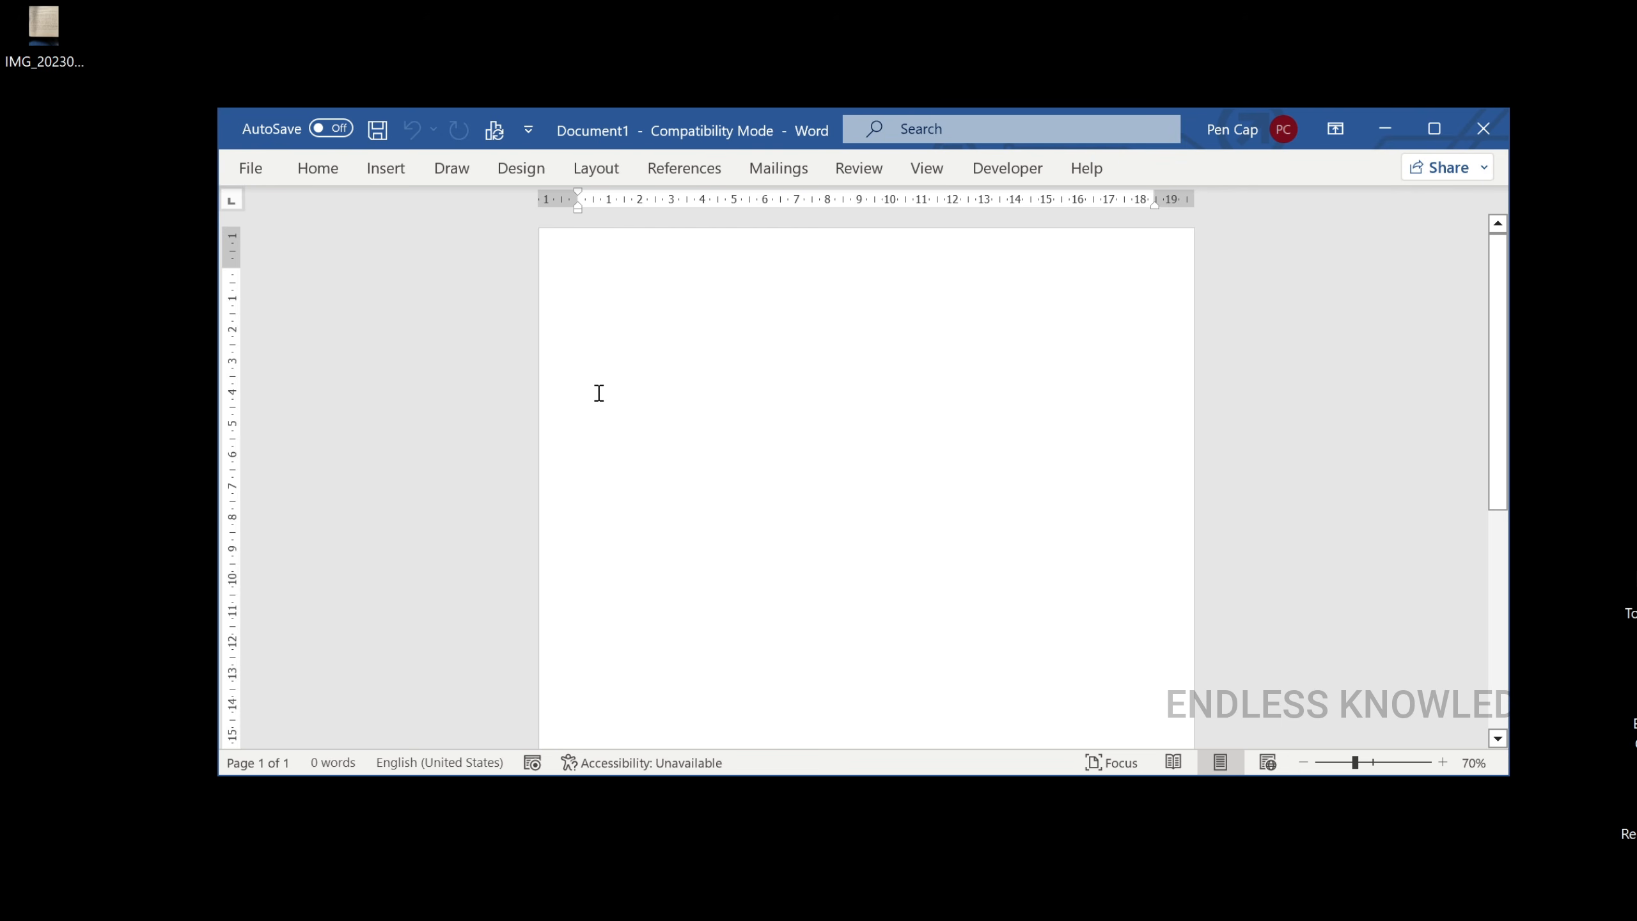
Step: Open the book page photo from the desktop and look over its text at a larger zoom
{"action": "double_click", "coordinate": [58, 29]}
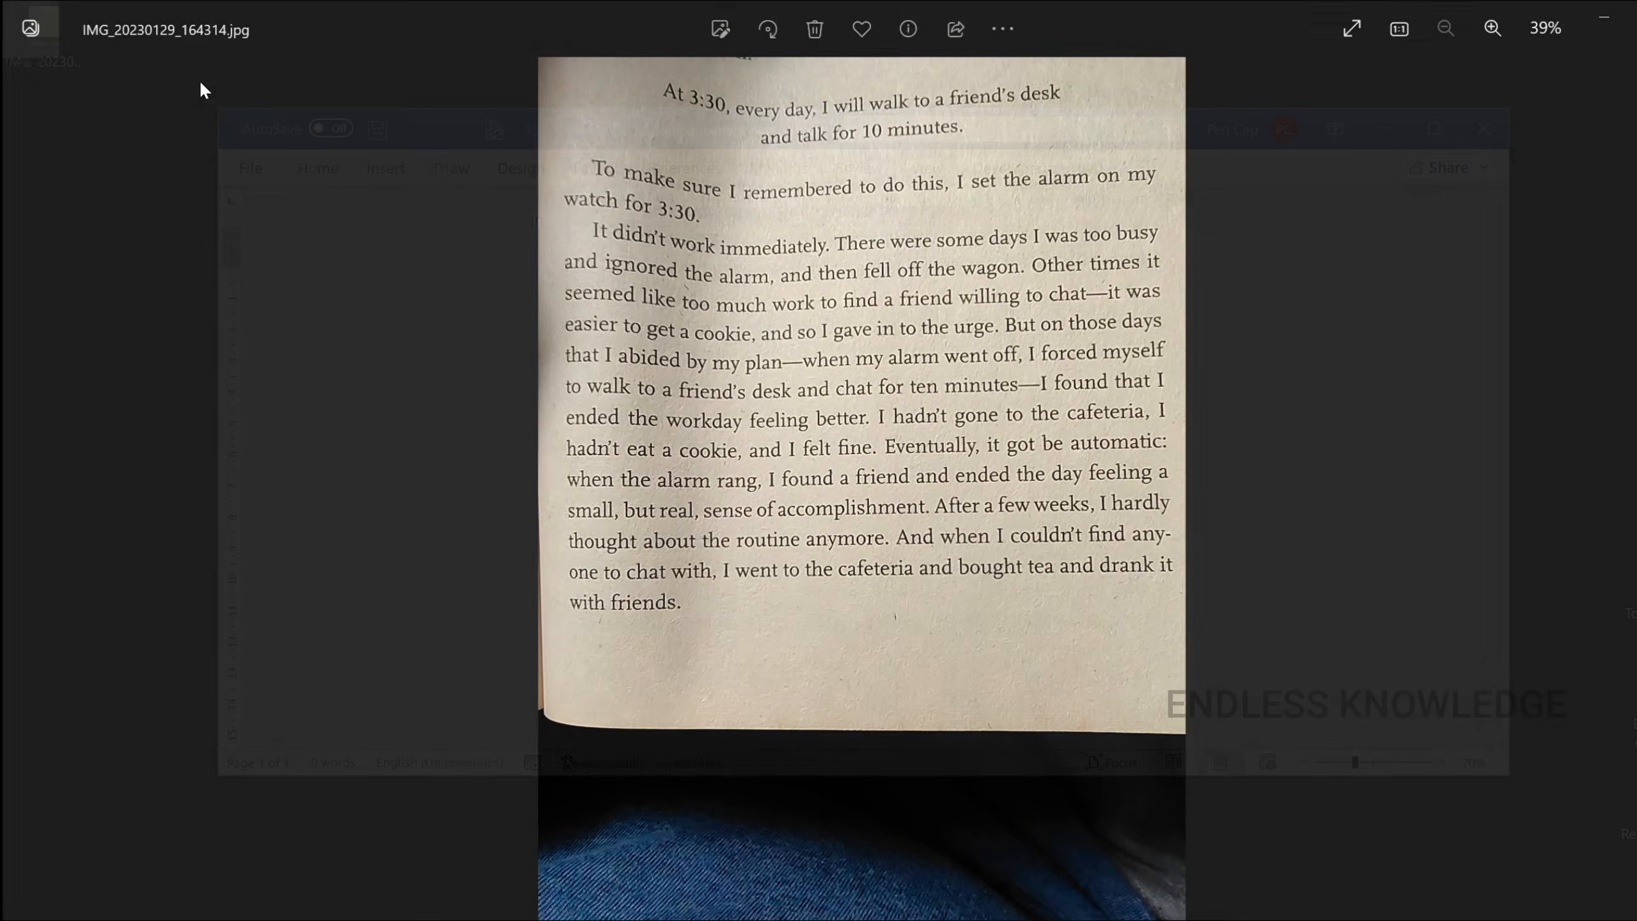
{"action": "scroll", "coordinate": [776, 380], "scroll_direction": "up", "scroll_amount": 2}
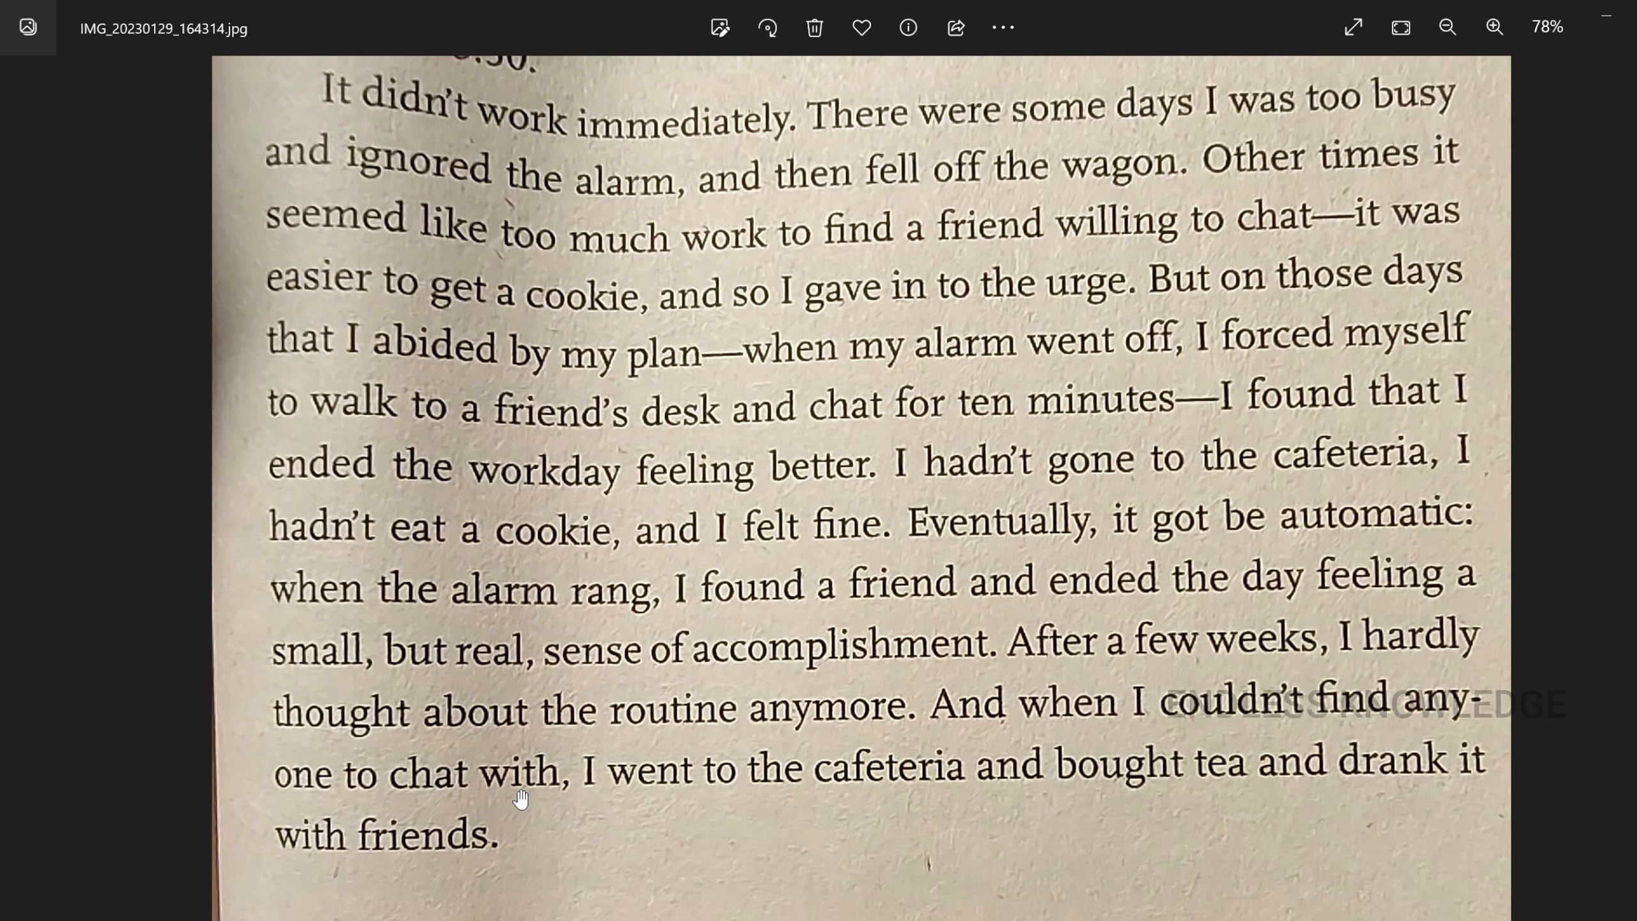
{"action": "left_click", "coordinate": [527, 919]}
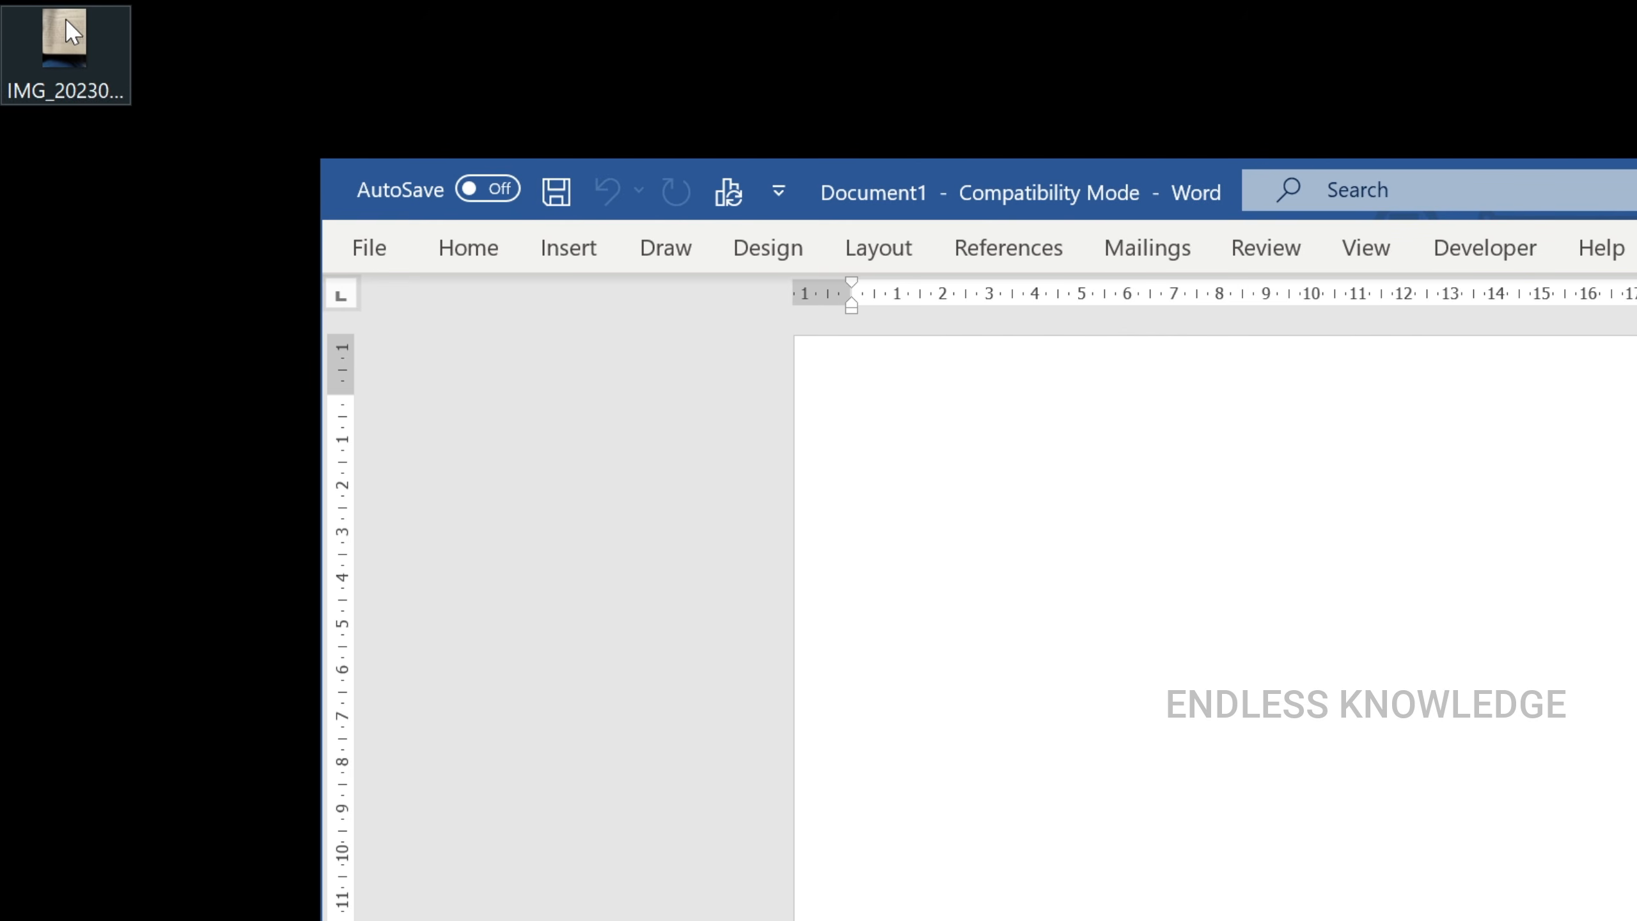
Step: Insert the book page photo from the desktop into the blank document
{"action": "left_click_drag", "start_coordinate": [70, 31], "coordinate": [1081, 548]}
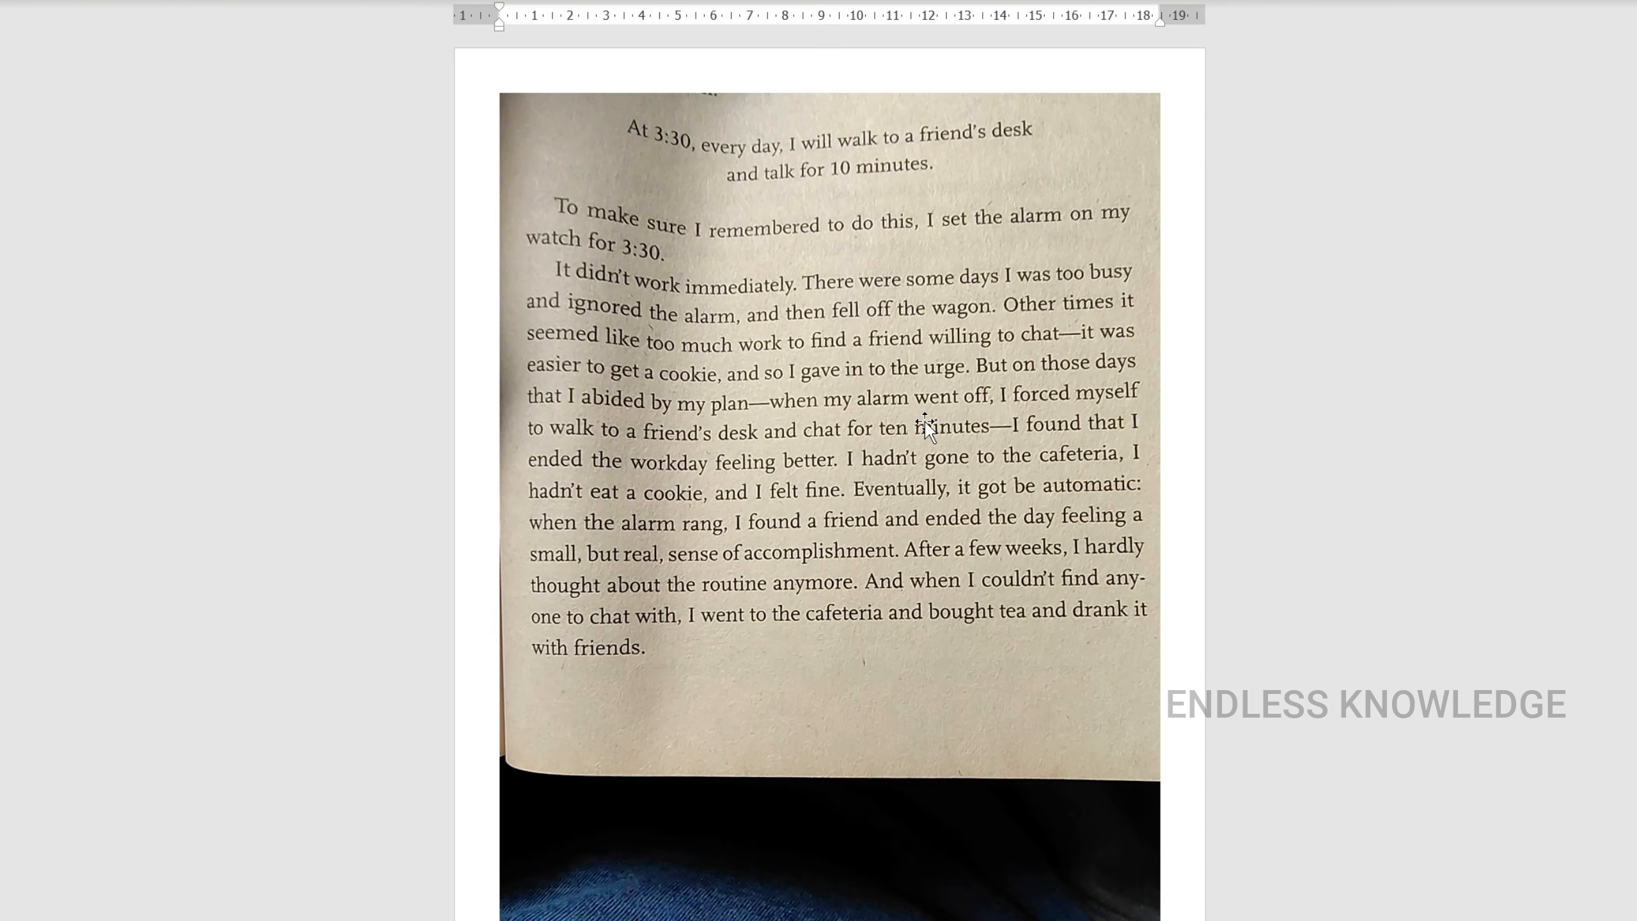
{"action": "scroll", "coordinate": [926, 426], "scroll_direction": "down", "scroll_amount": 1}
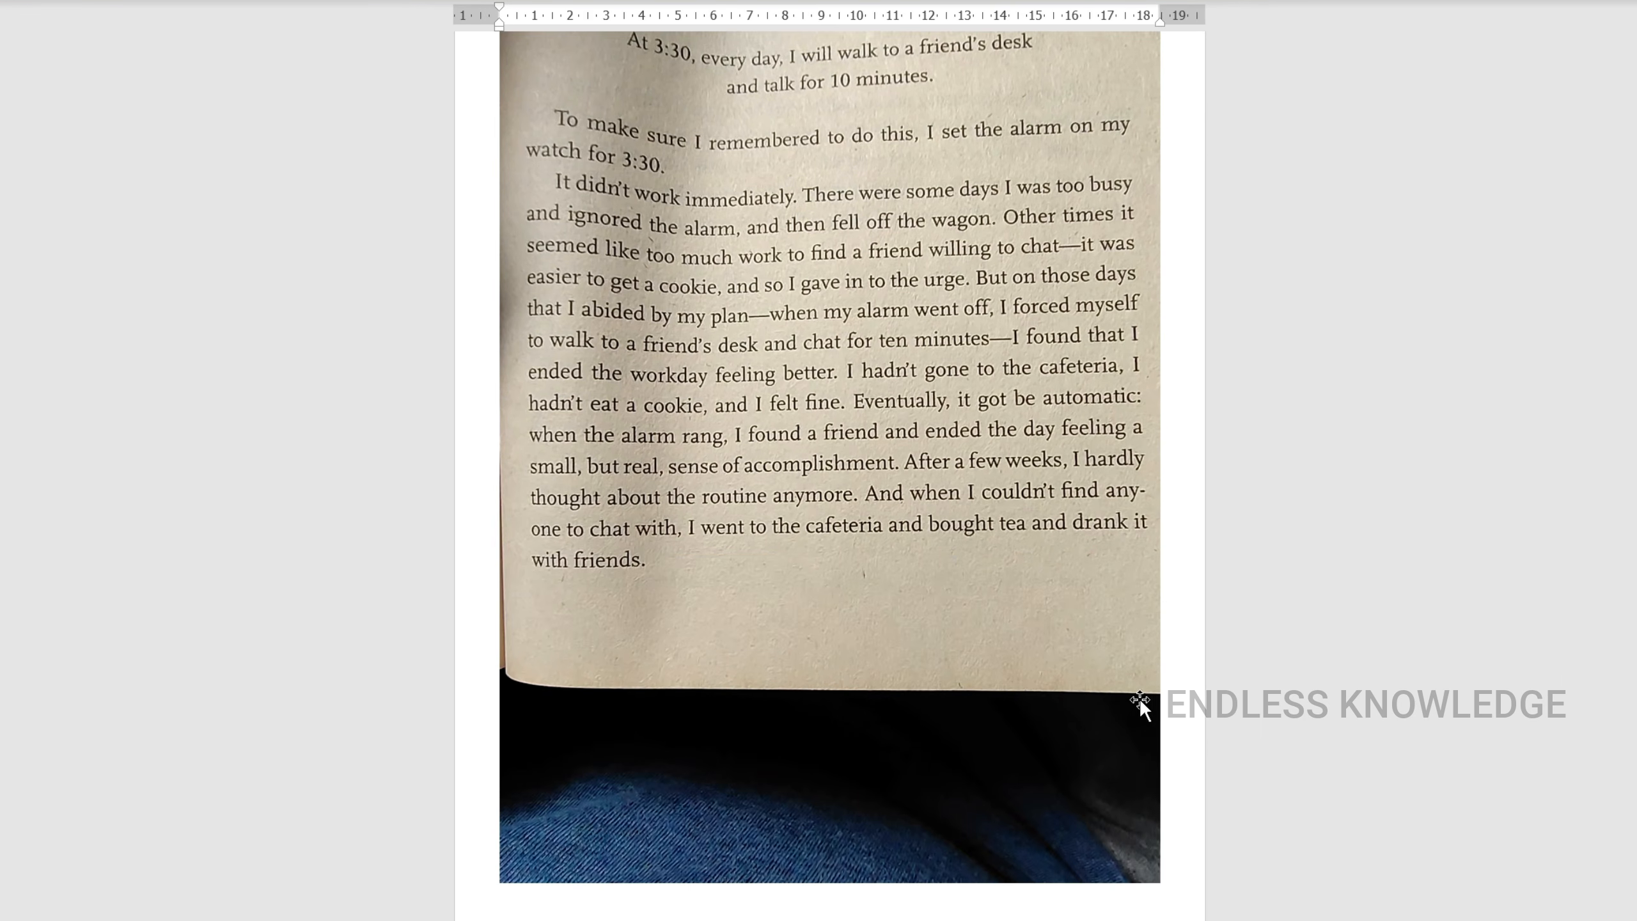
Step: Crop the photo to the text from "To make sure" to "with friends.", trimming its left edge, the heading lines and the dark area below
{"action": "left_click", "coordinate": [889, 524]}
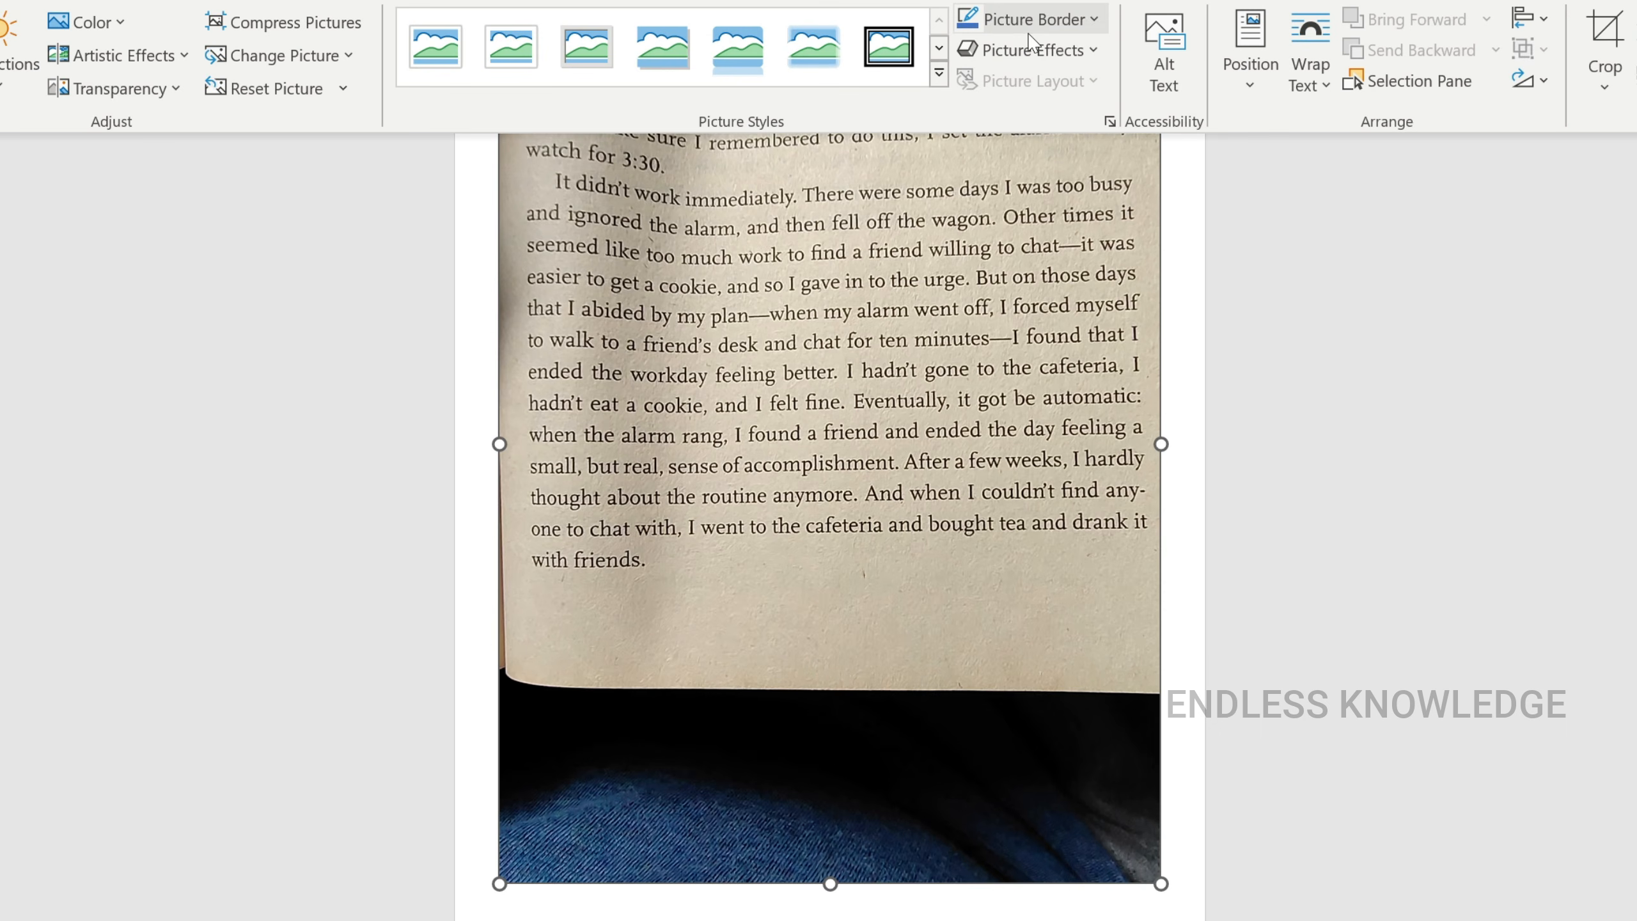
{"action": "left_click", "coordinate": [1607, 32]}
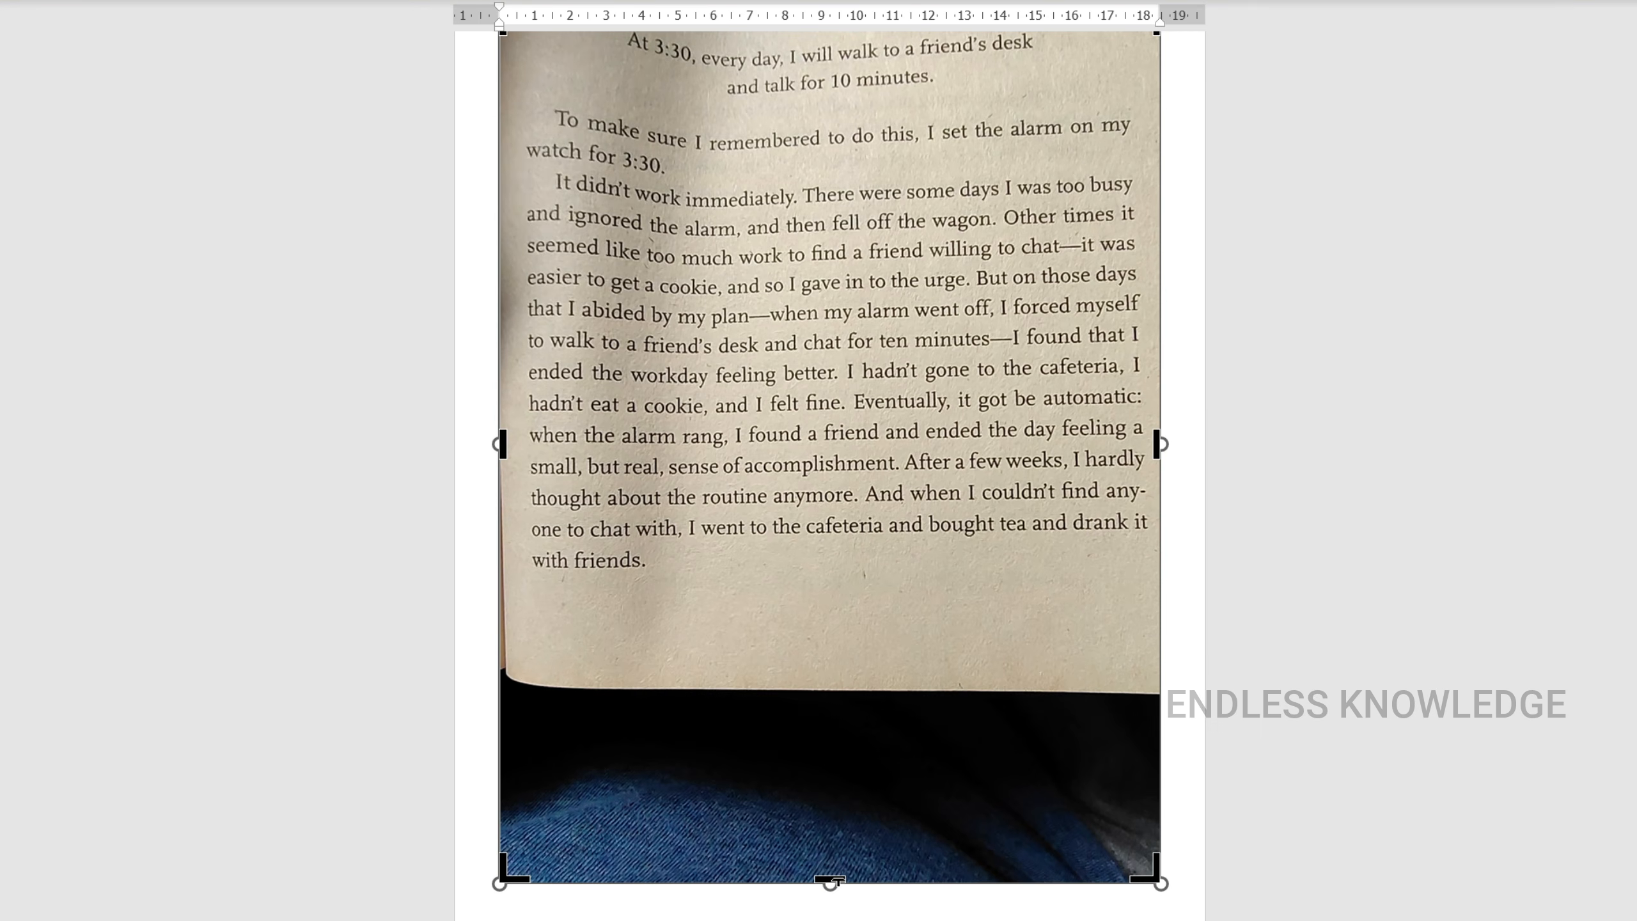
{"action": "left_click_drag", "start_coordinate": [837, 867], "coordinate": [879, 587]}
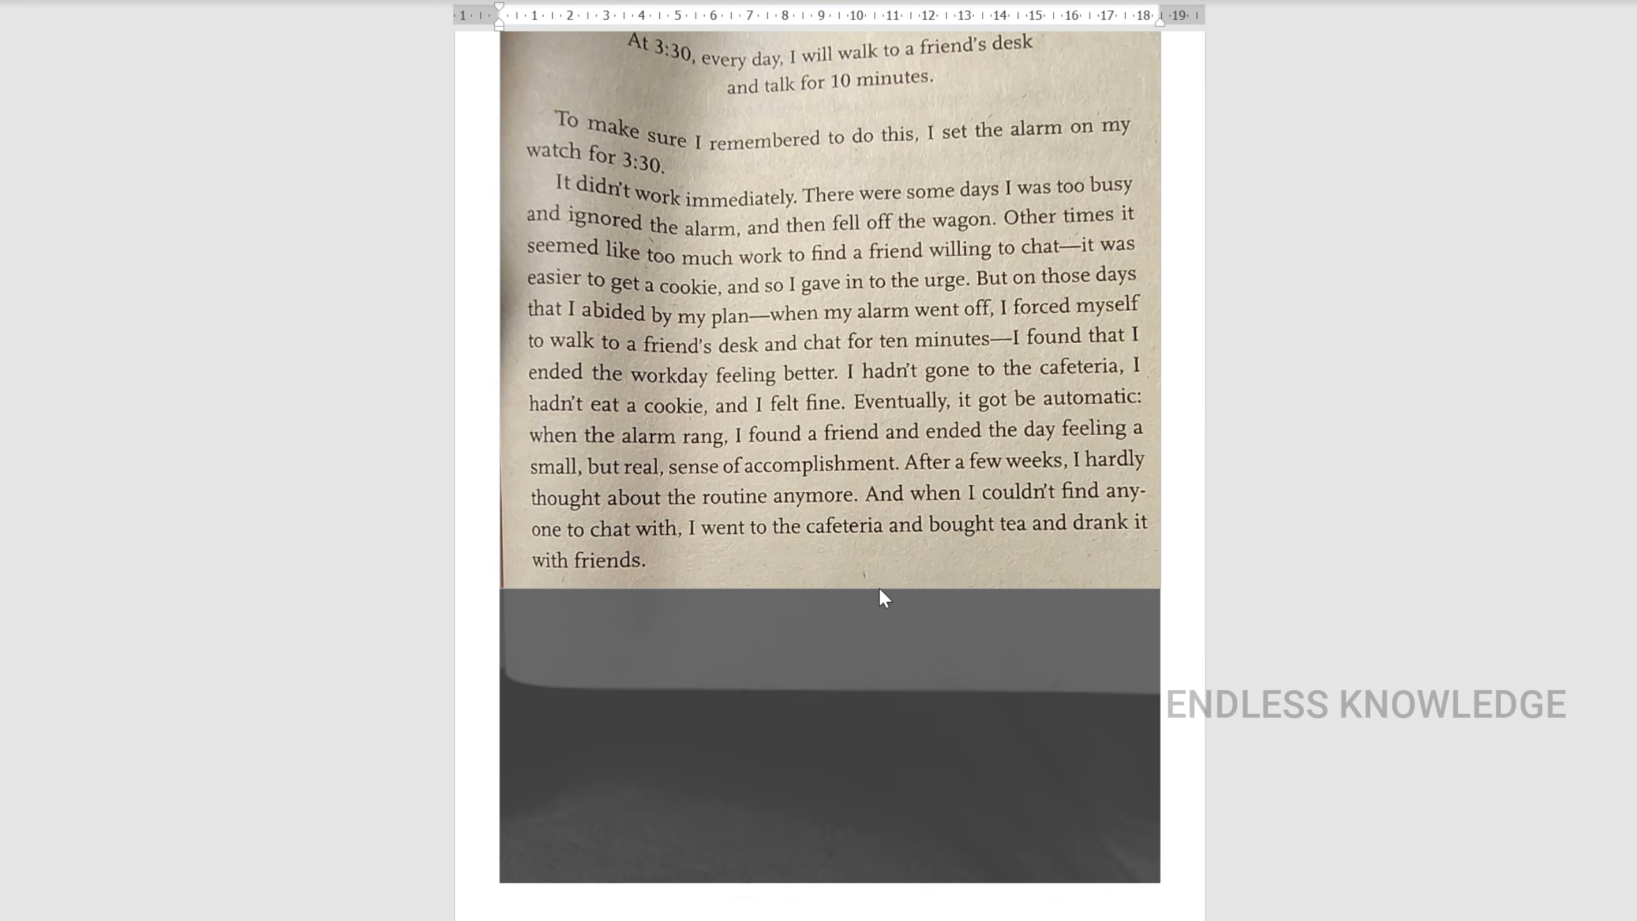
{"action": "left_click_drag", "start_coordinate": [502, 297], "coordinate": [518, 297]}
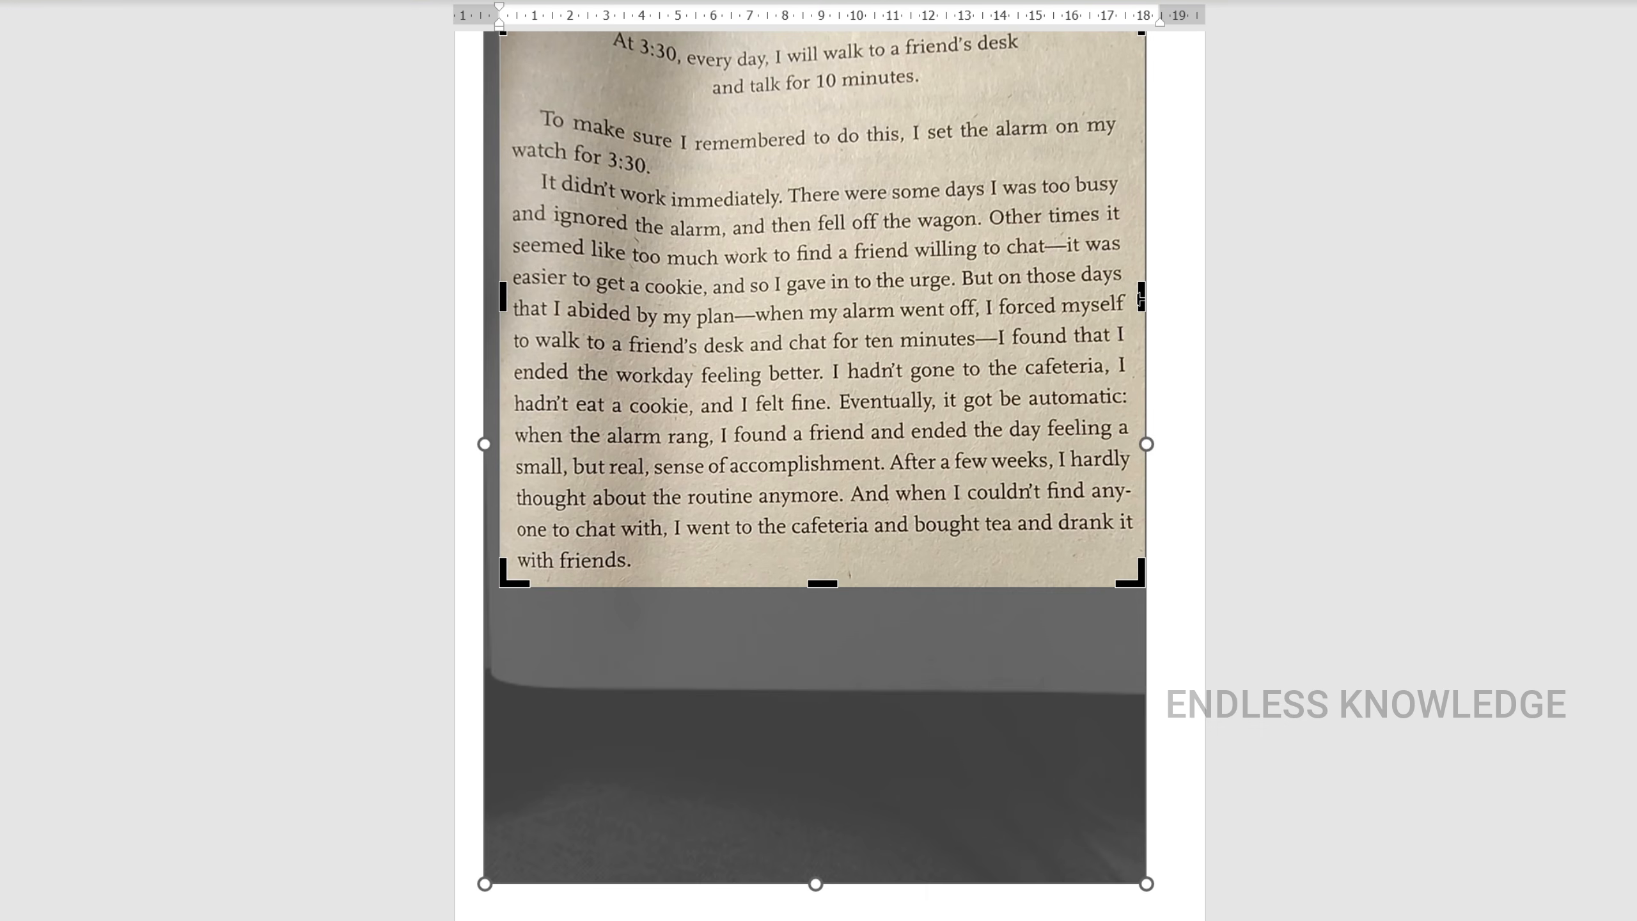
{"action": "scroll", "coordinate": [947, 366], "scroll_direction": "up", "scroll_amount": 2}
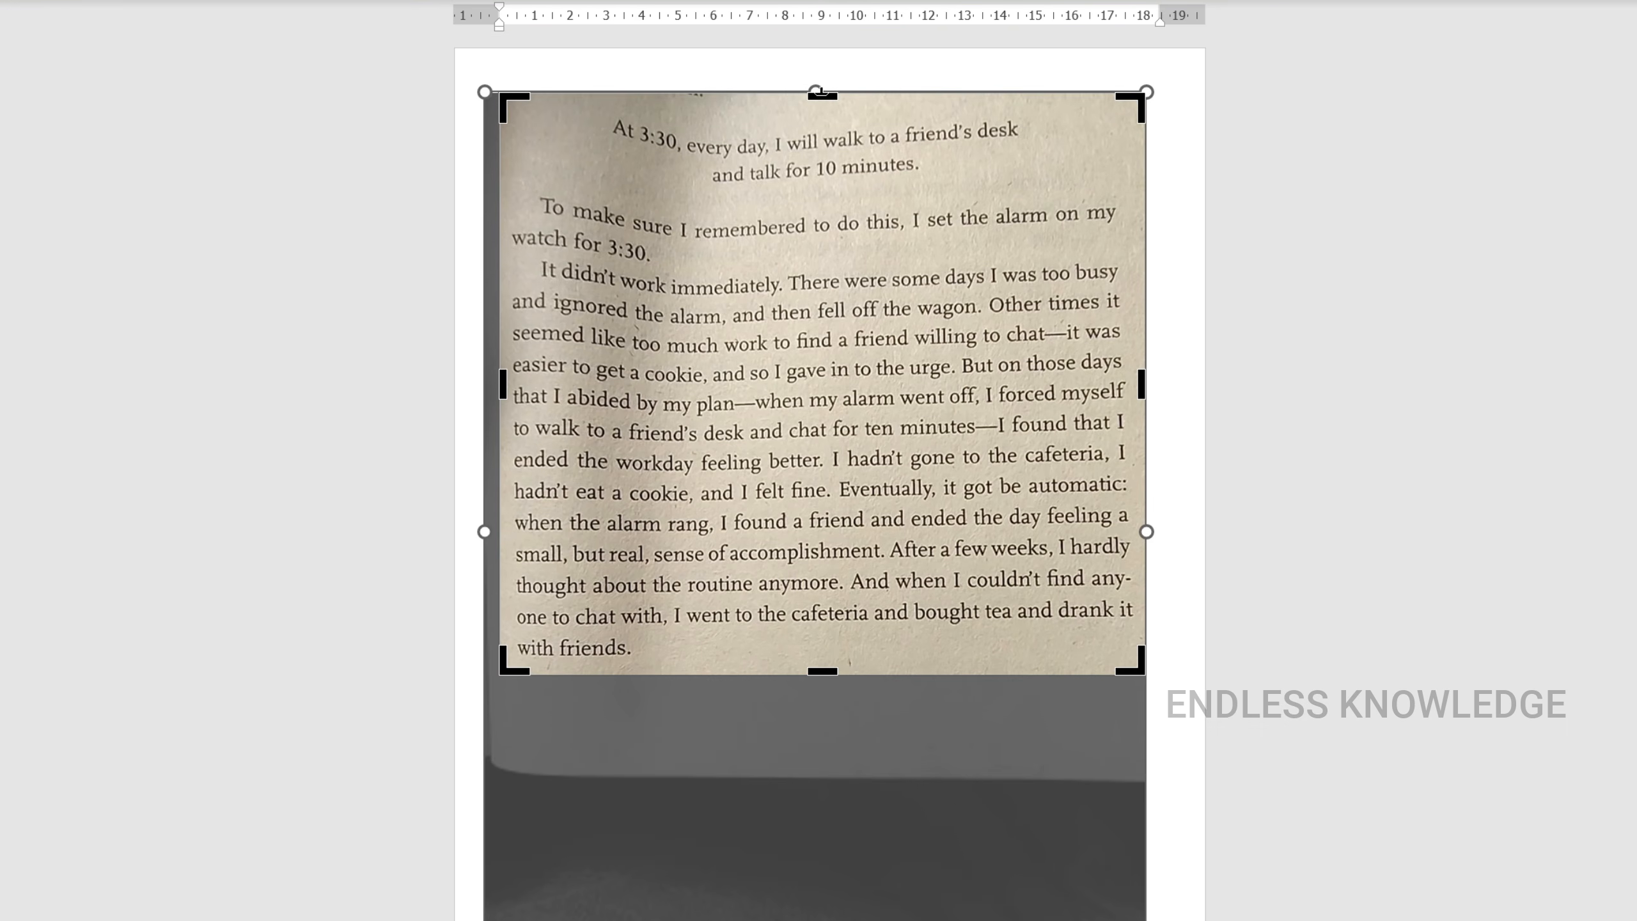
{"action": "left_click_drag", "start_coordinate": [819, 92], "coordinate": [833, 185]}
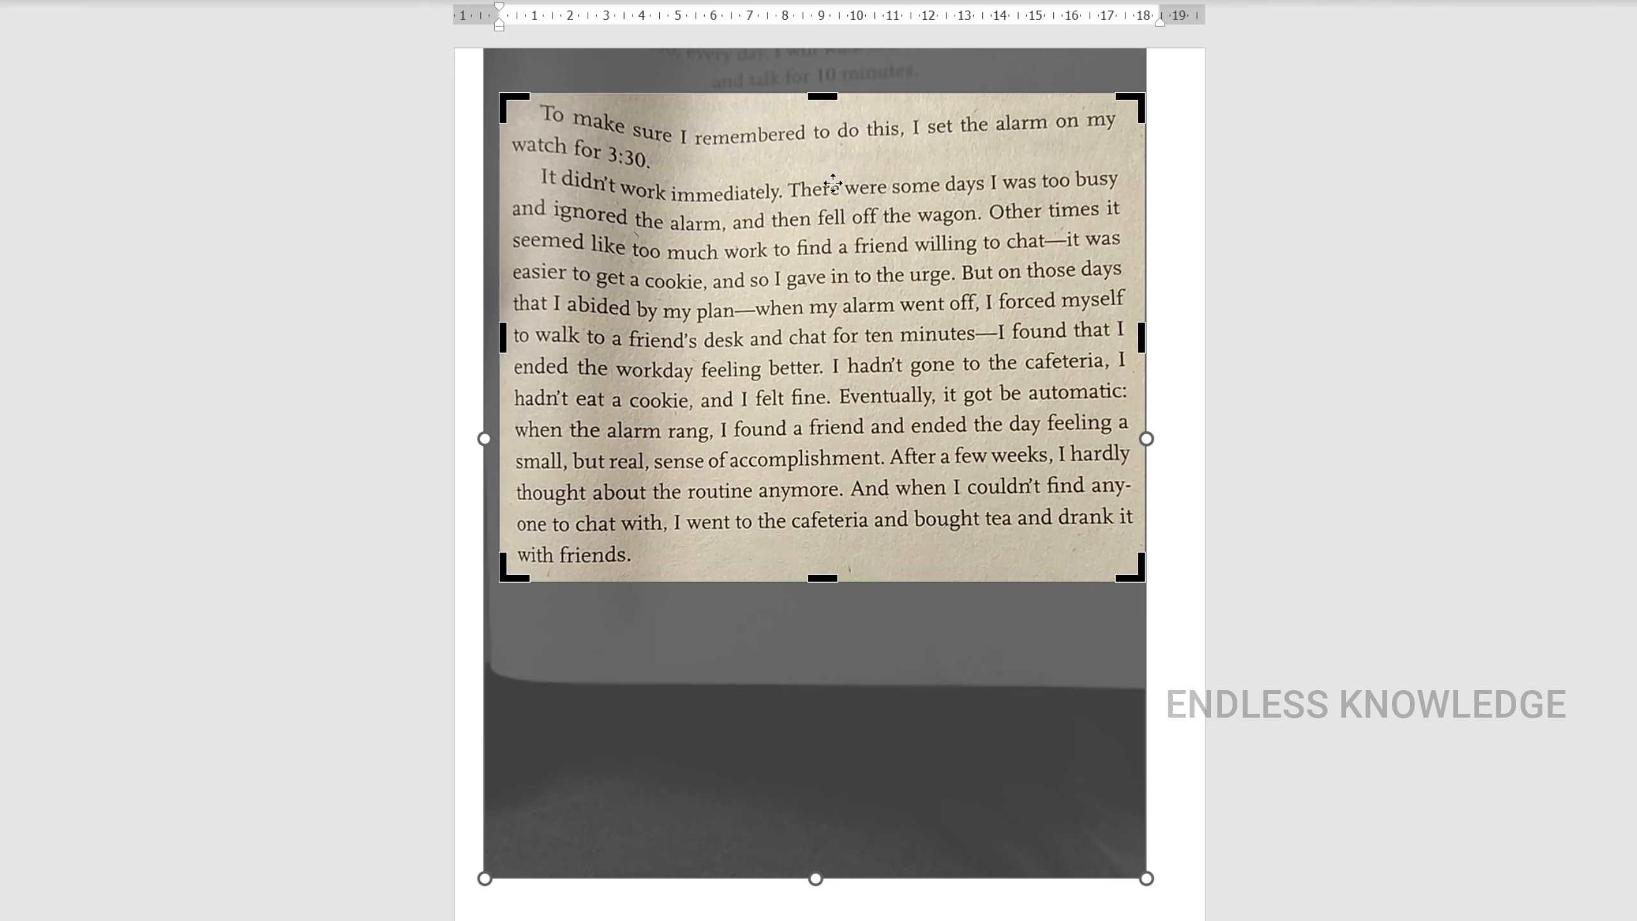
{"action": "key", "text": "Escape"}
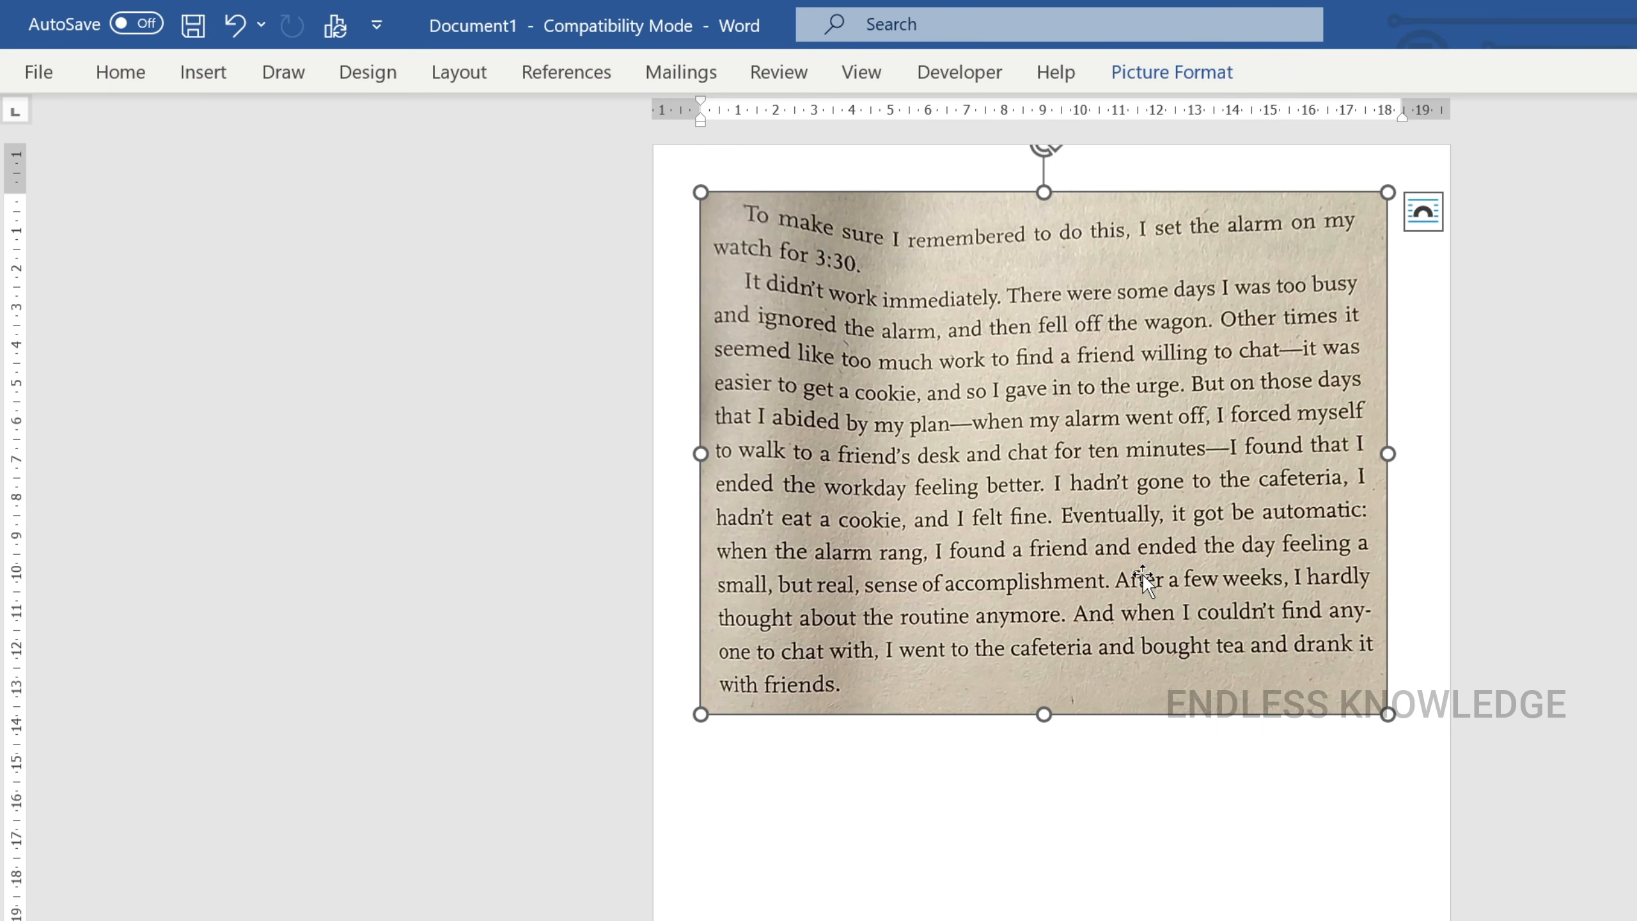
Step: Save the document to the Desktop as a PDF named Image and view the published file
{"action": "key", "text": "F12"}
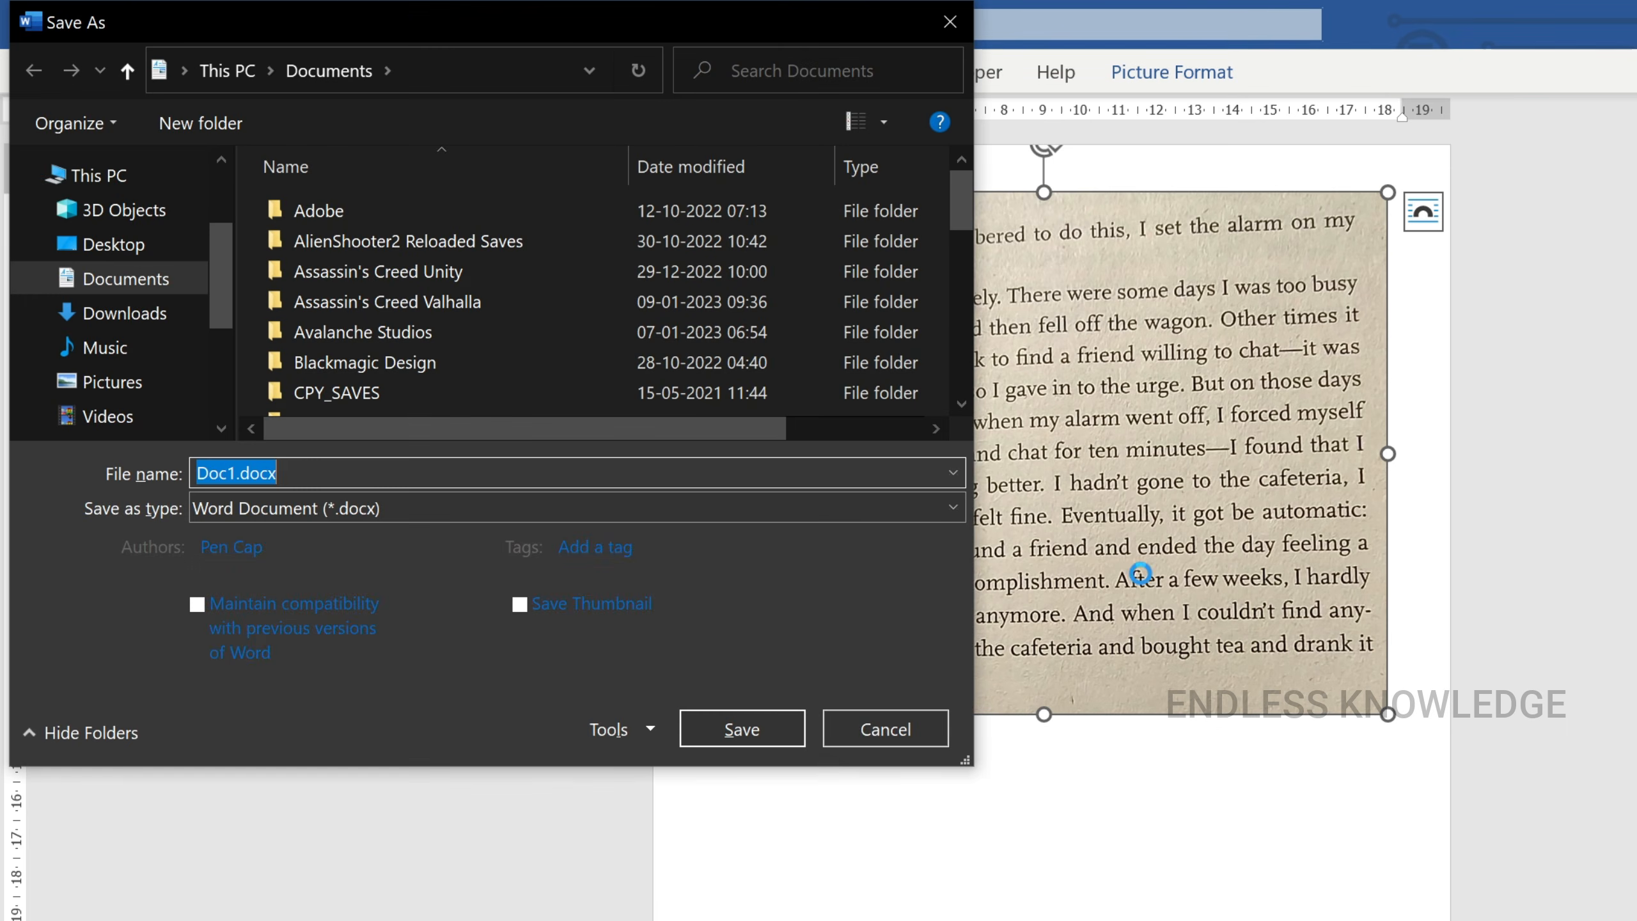
{"action": "left_click", "coordinate": [360, 510]}
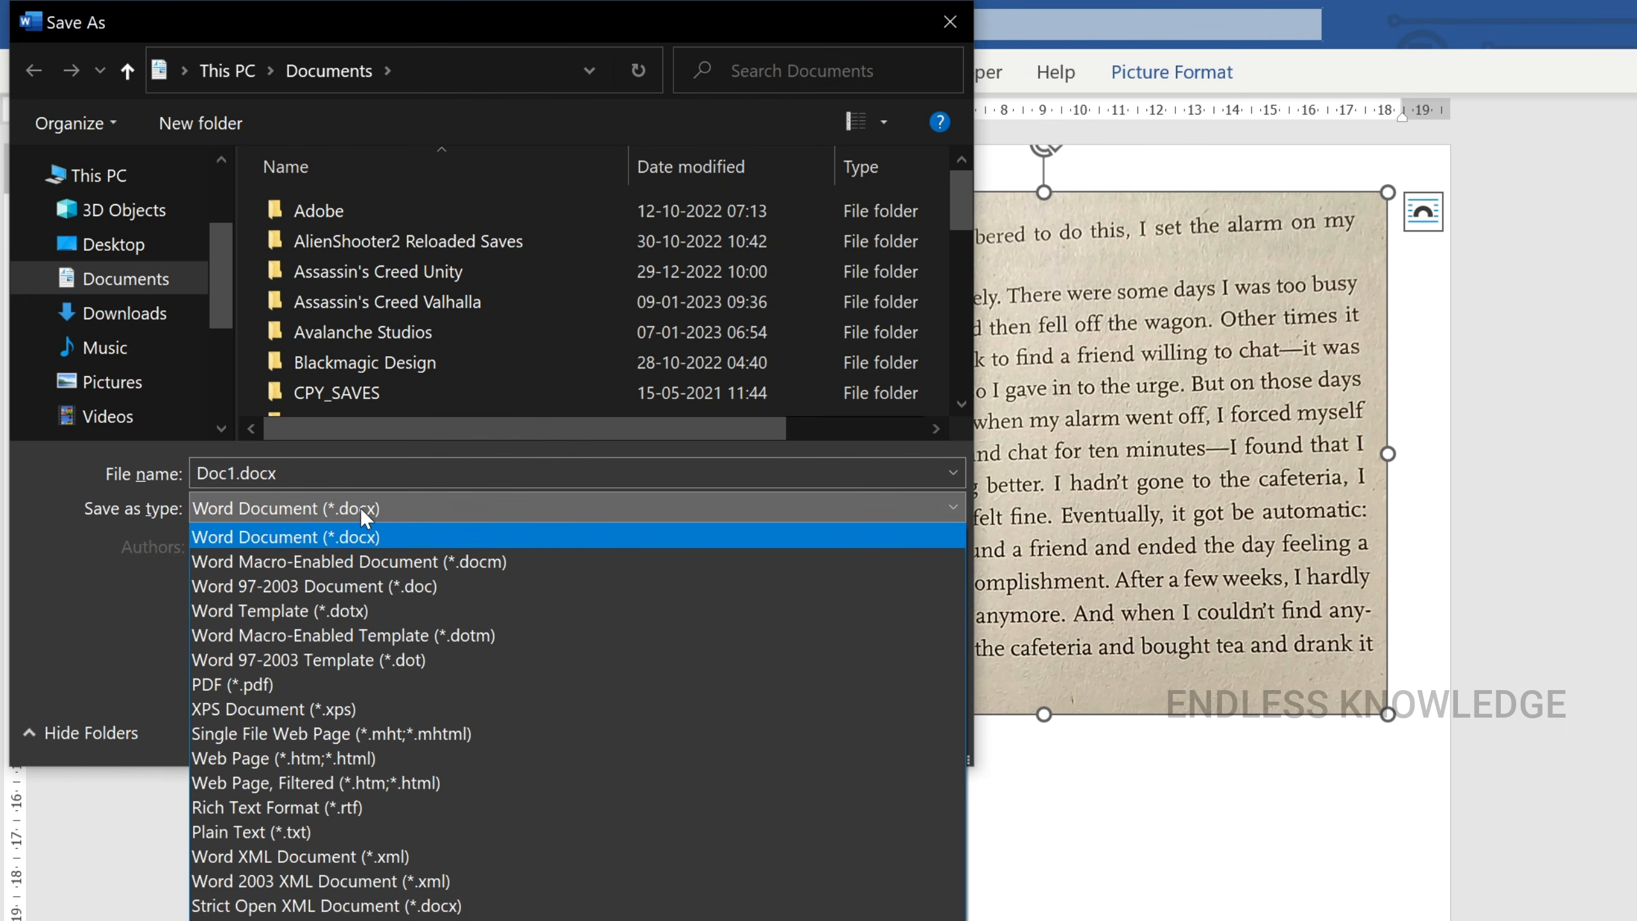
{"action": "left_click", "coordinate": [319, 675]}
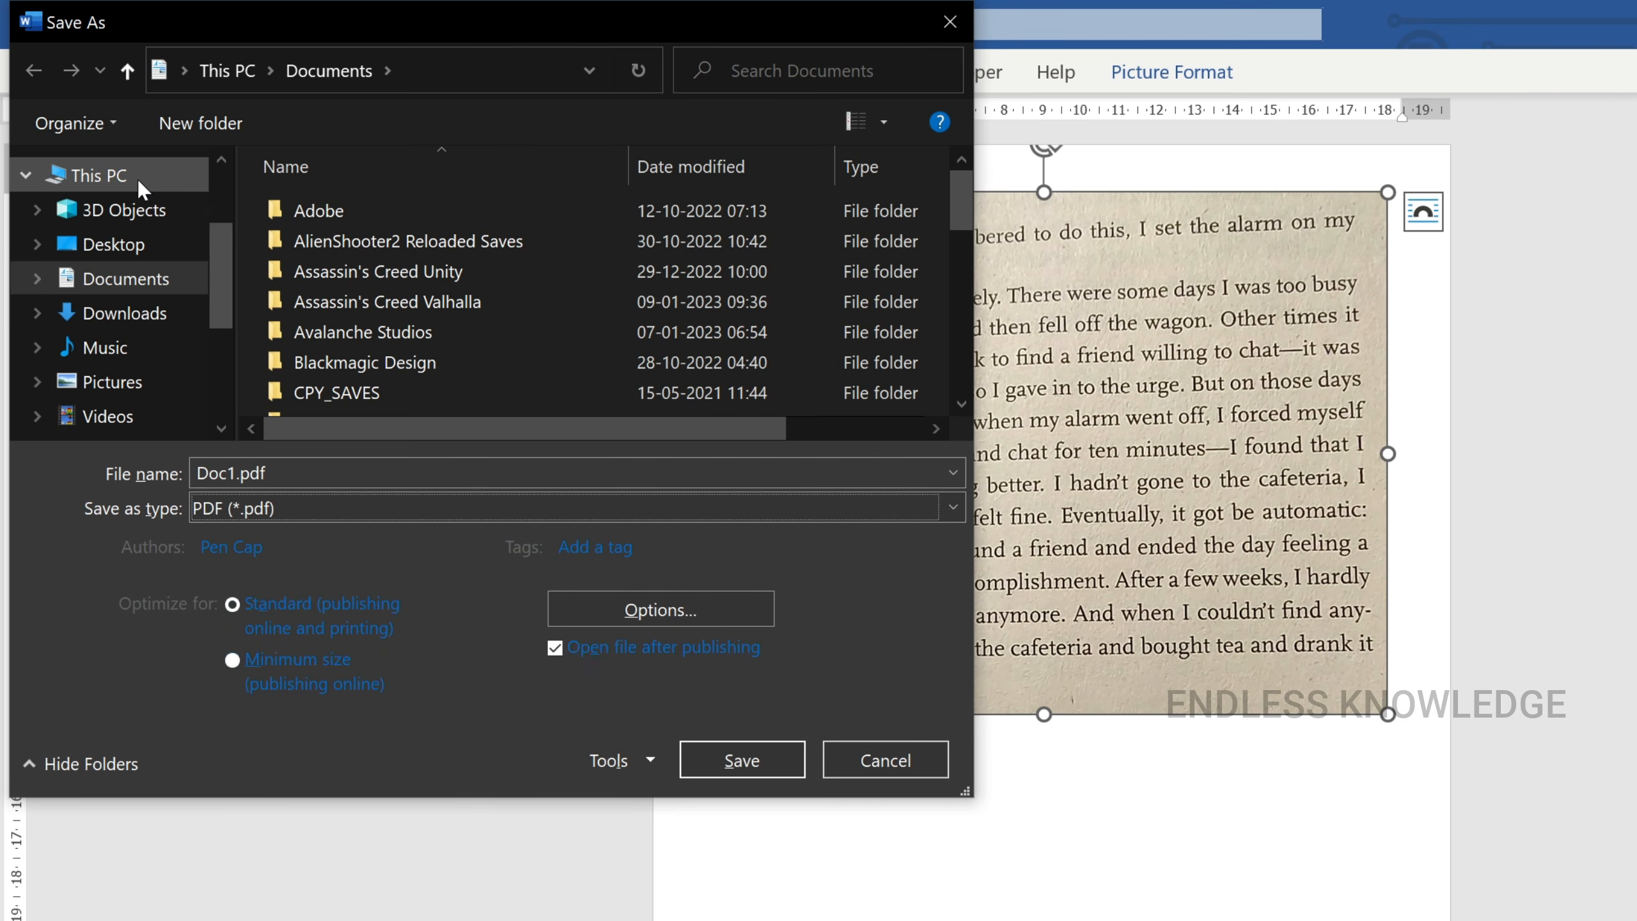
{"action": "left_click", "coordinate": [180, 248]}
{"action": "left_click", "coordinate": [310, 474]}
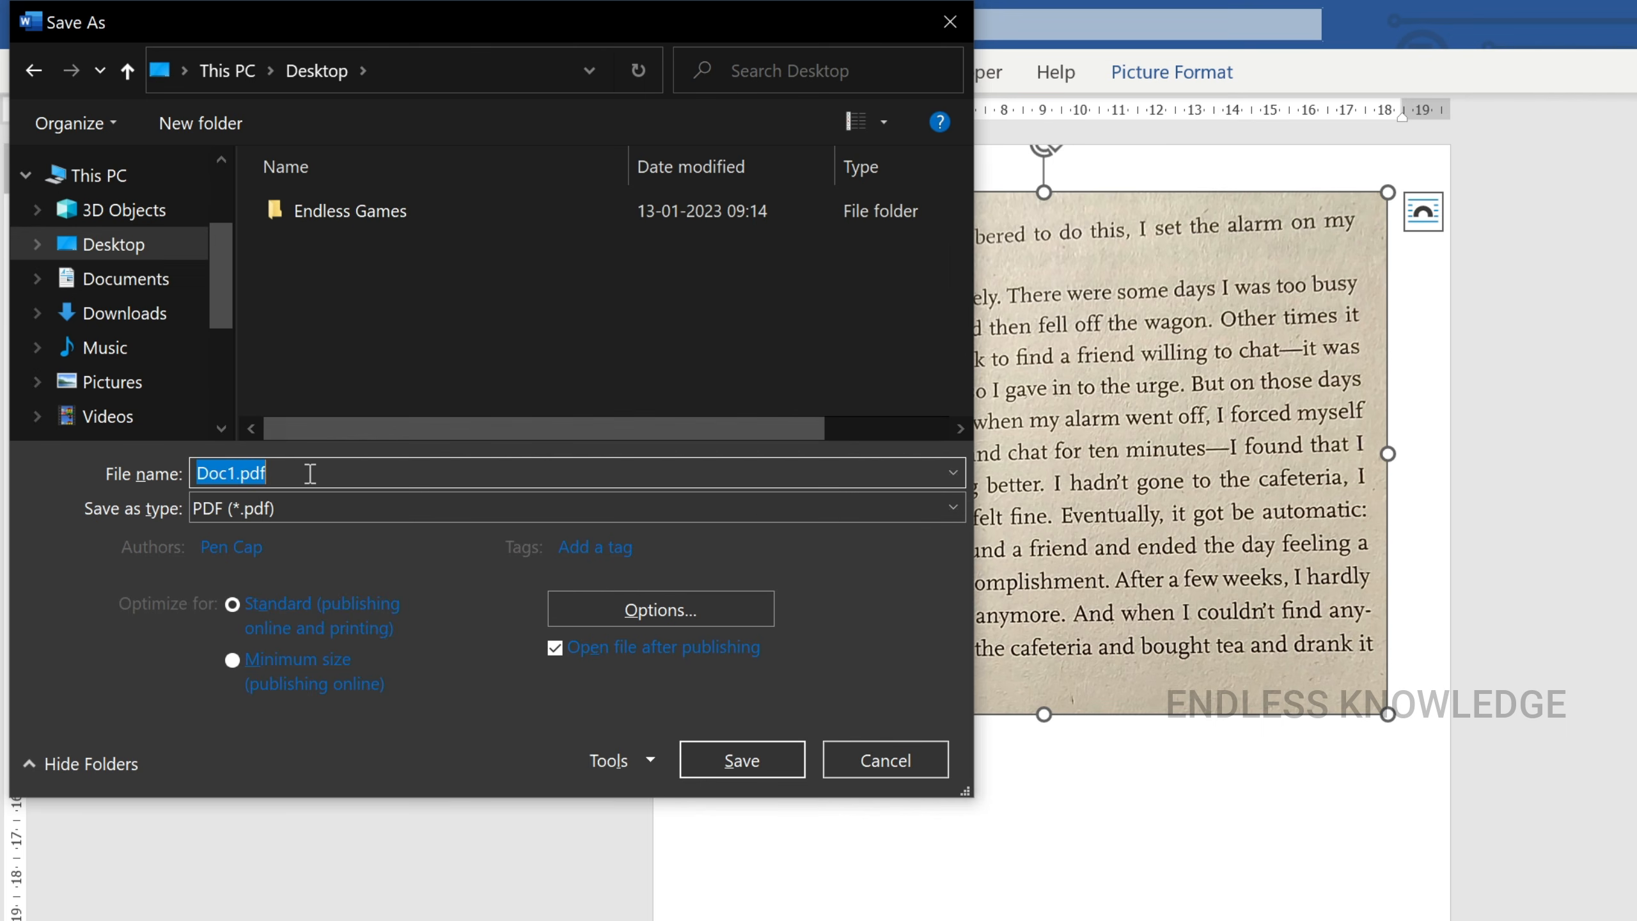
{"action": "type", "text": "Image"}
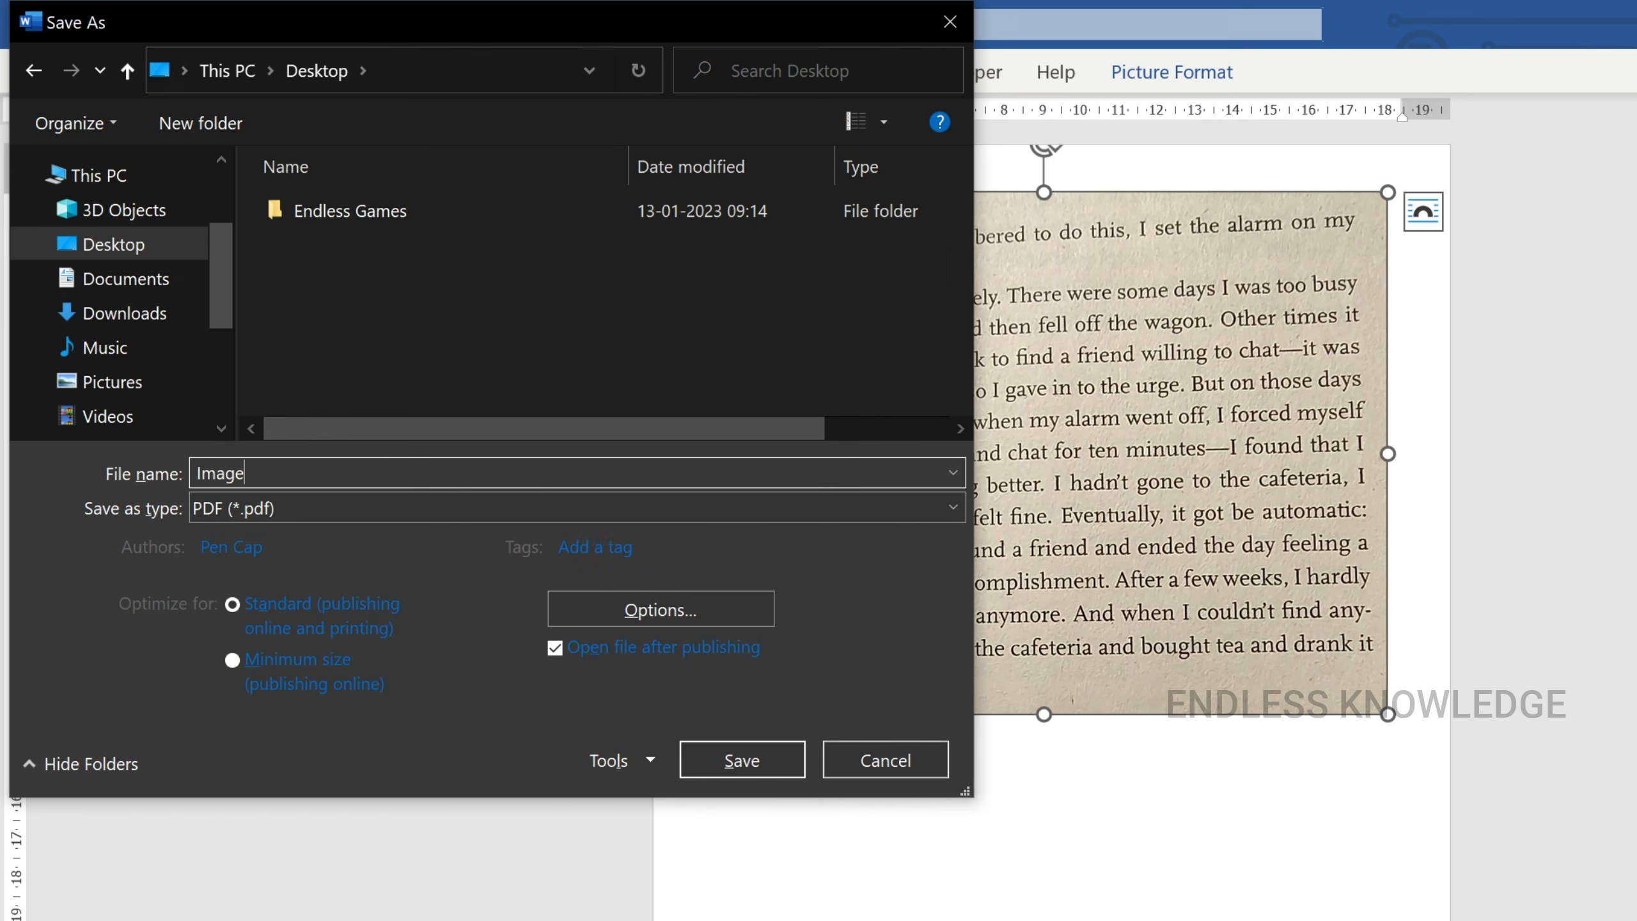
{"action": "left_click", "coordinate": [744, 760]}
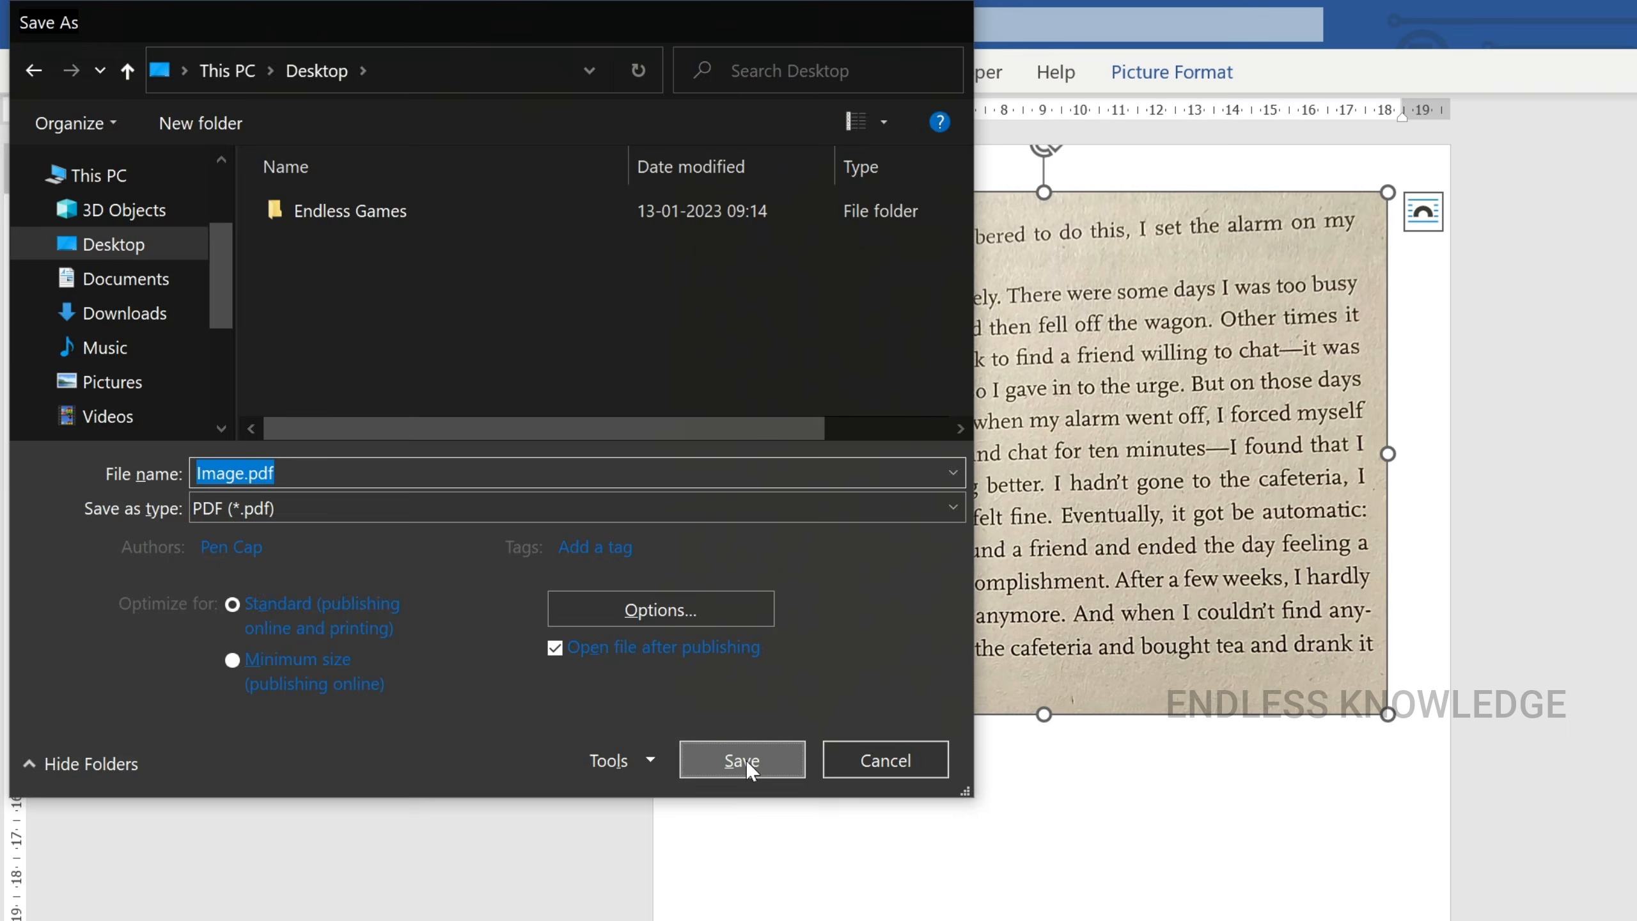
{"action": "scroll", "coordinate": [763, 768], "scroll_direction": "down", "scroll_amount": 6}
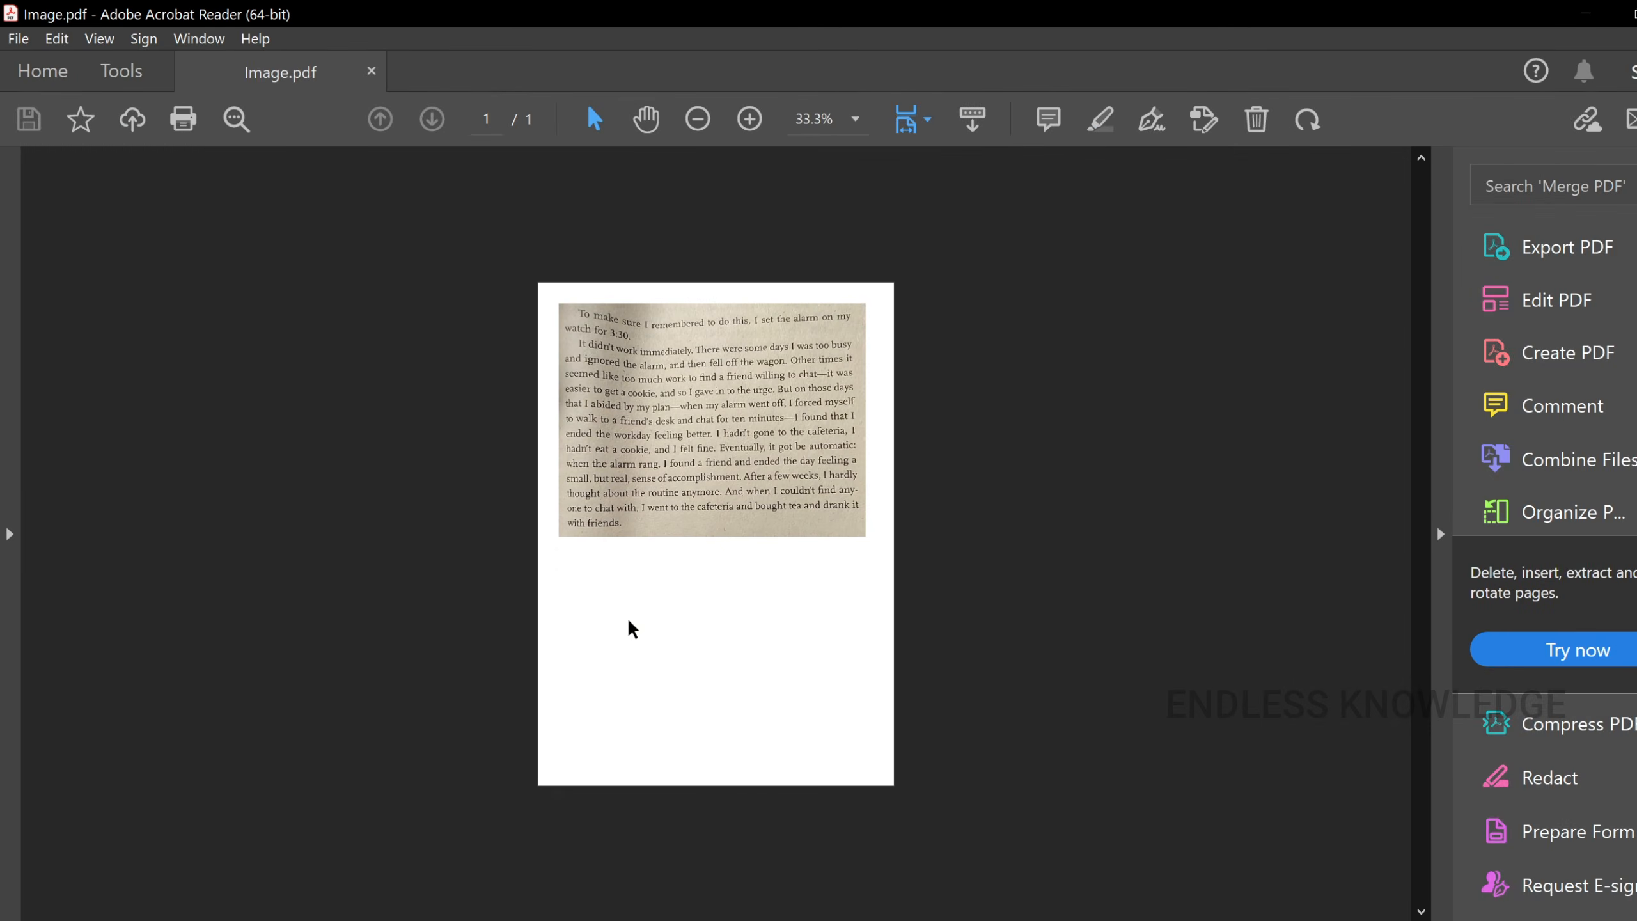
{"action": "scroll", "coordinate": [765, 762], "scroll_direction": "up", "scroll_amount": 3}
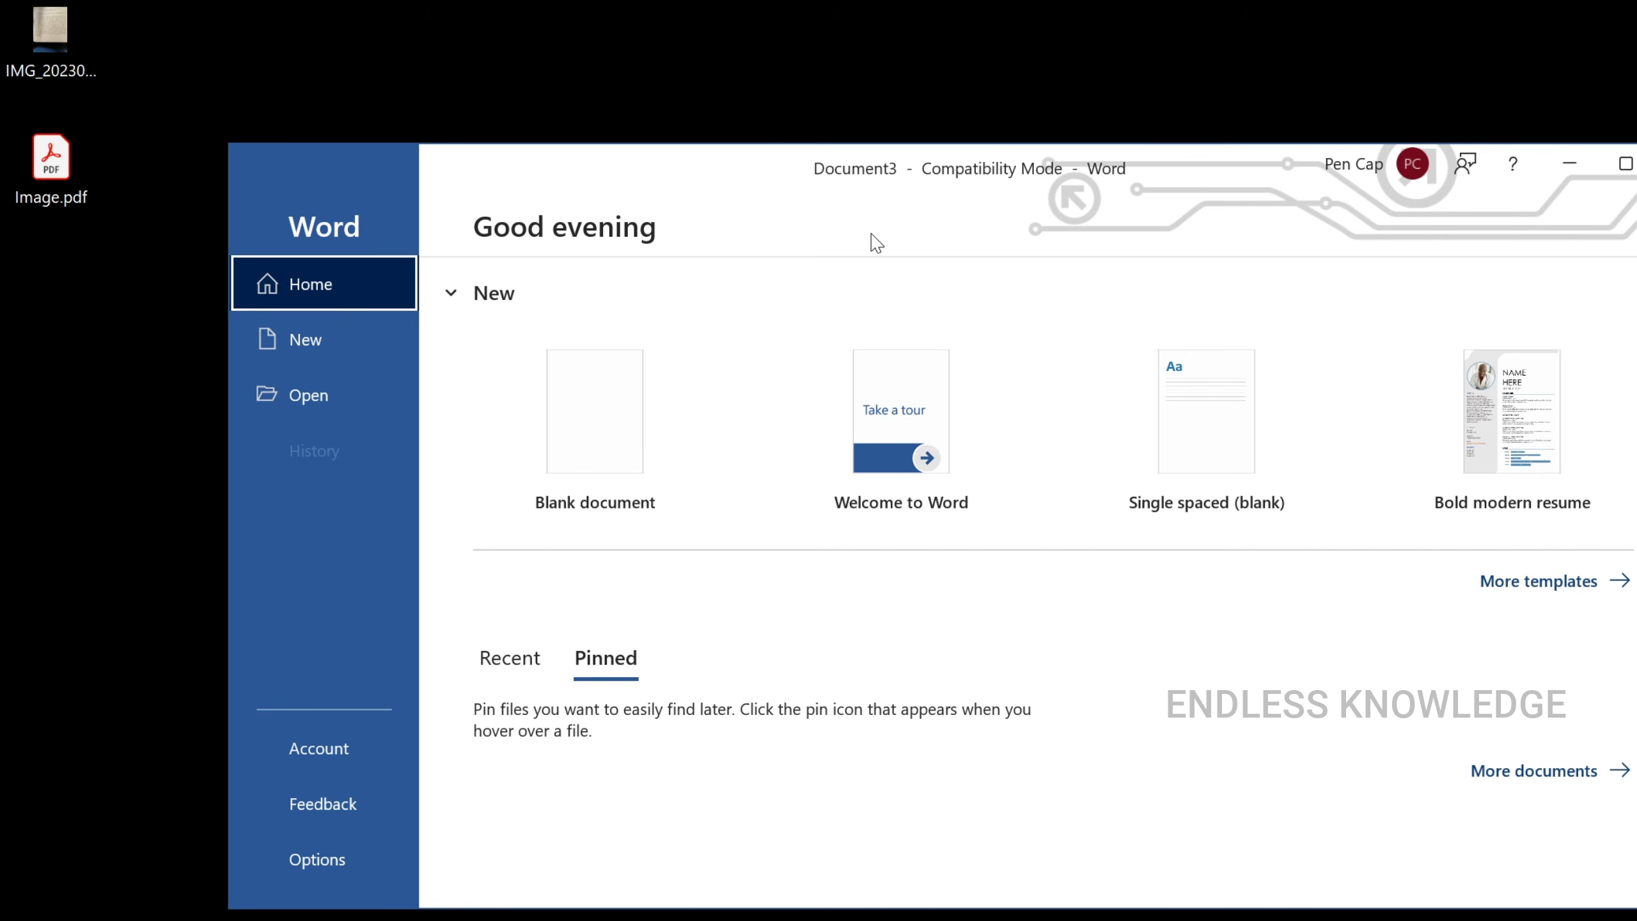
Step: Open Image.pdf from the desktop in Word, accepting its conversion to an editable document
{"action": "left_click_drag", "start_coordinate": [52, 164], "coordinate": [786, 251]}
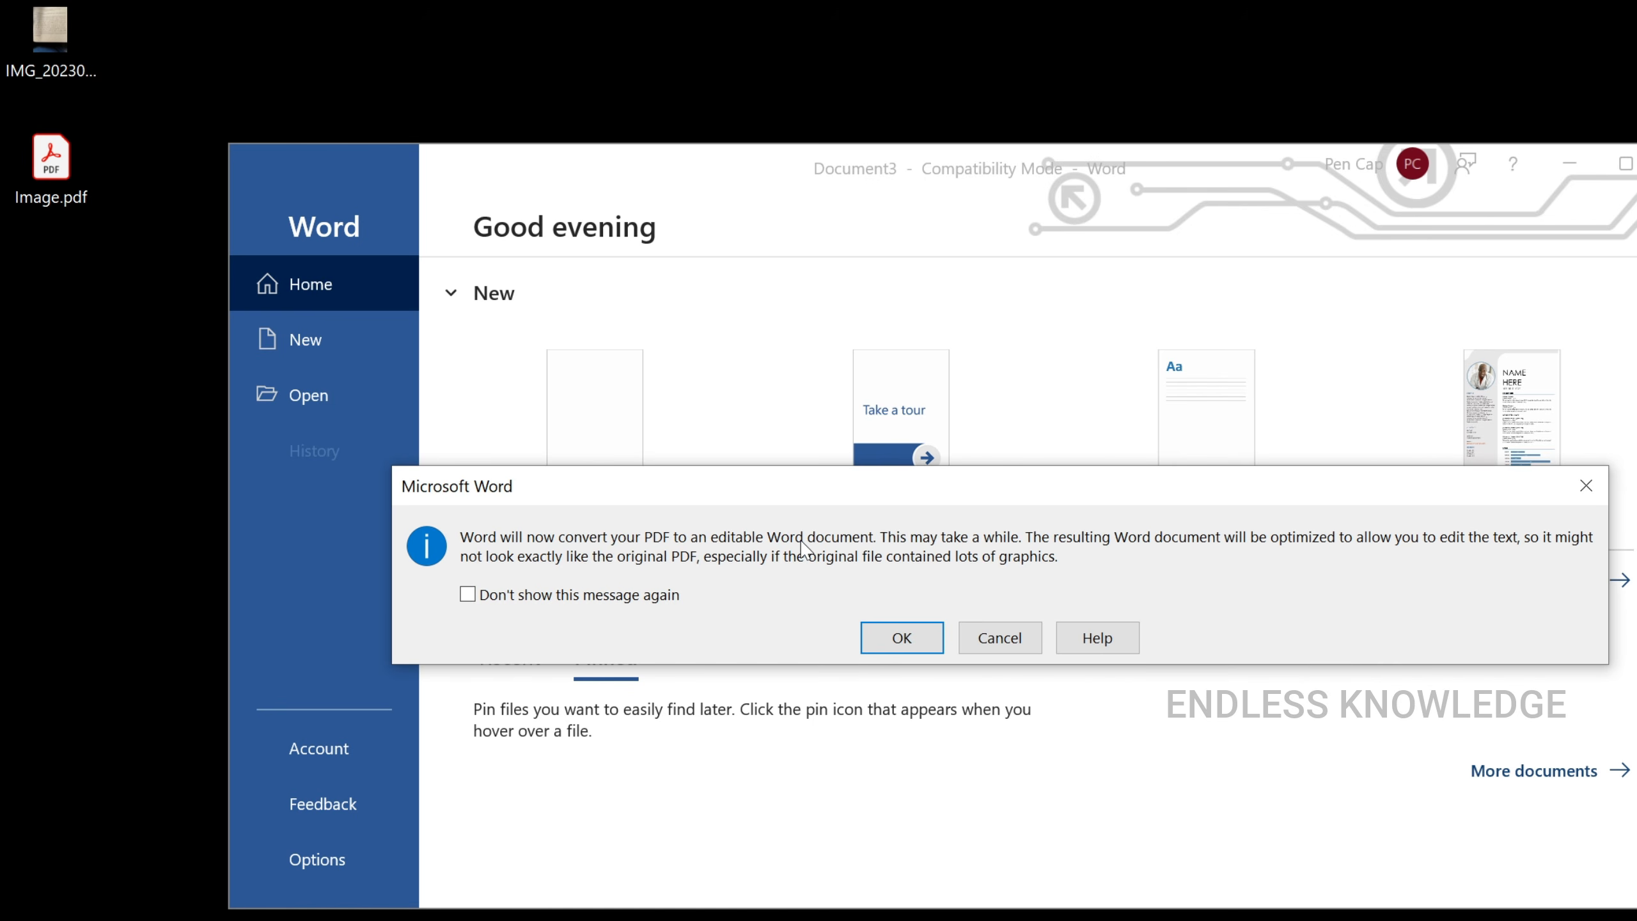
{"action": "left_click", "coordinate": [914, 641]}
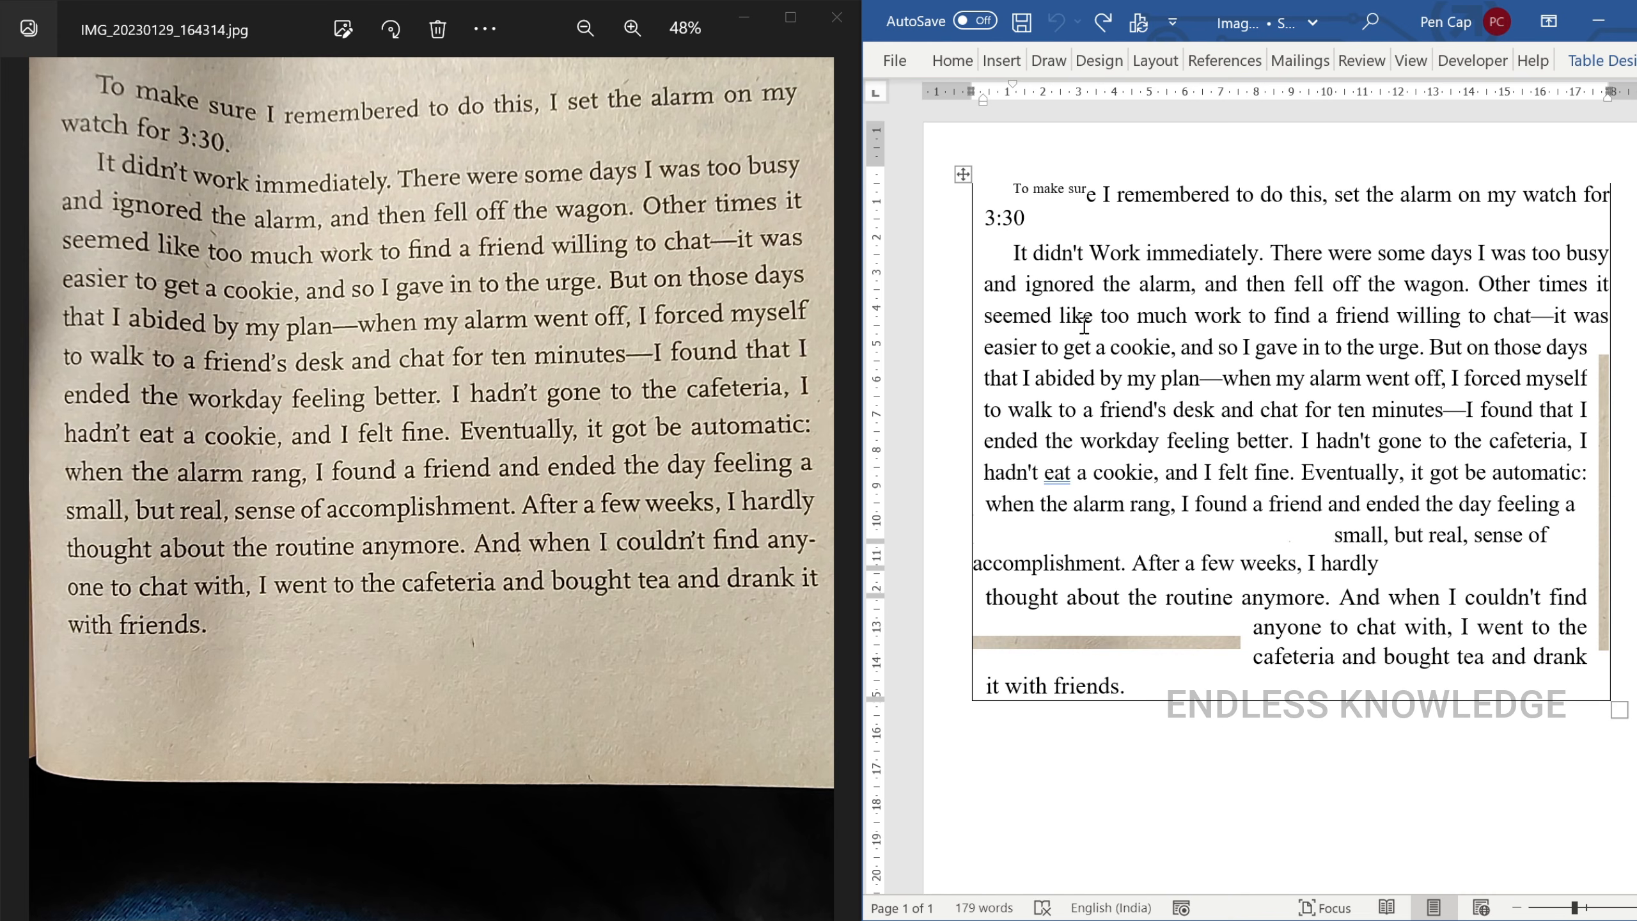
Step: Compare the converted text with the original photo, checking the opening words "To make sure" and the sentence about it not working immediately
{"action": "scroll", "coordinate": [1085, 325], "scroll_direction": "up", "scroll_amount": 3}
{"action": "left_click", "coordinate": [1074, 270], "text": "ctrl"}
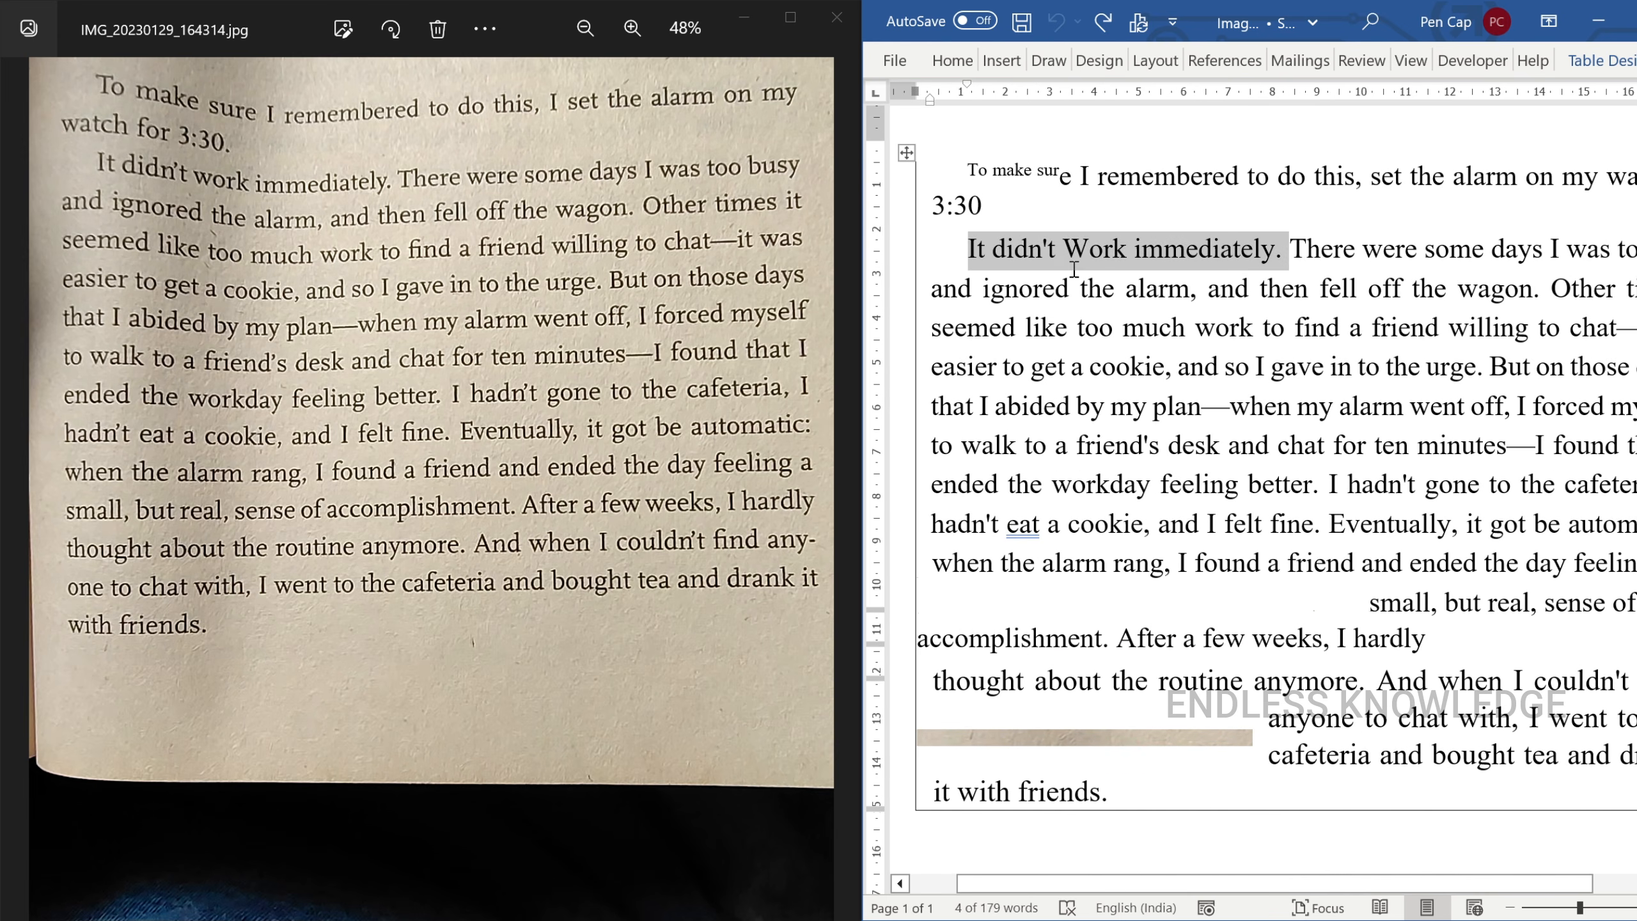
{"action": "scroll", "coordinate": [1074, 270], "scroll_direction": "down", "scroll_amount": 1}
{"action": "left_click", "coordinate": [1208, 291]}
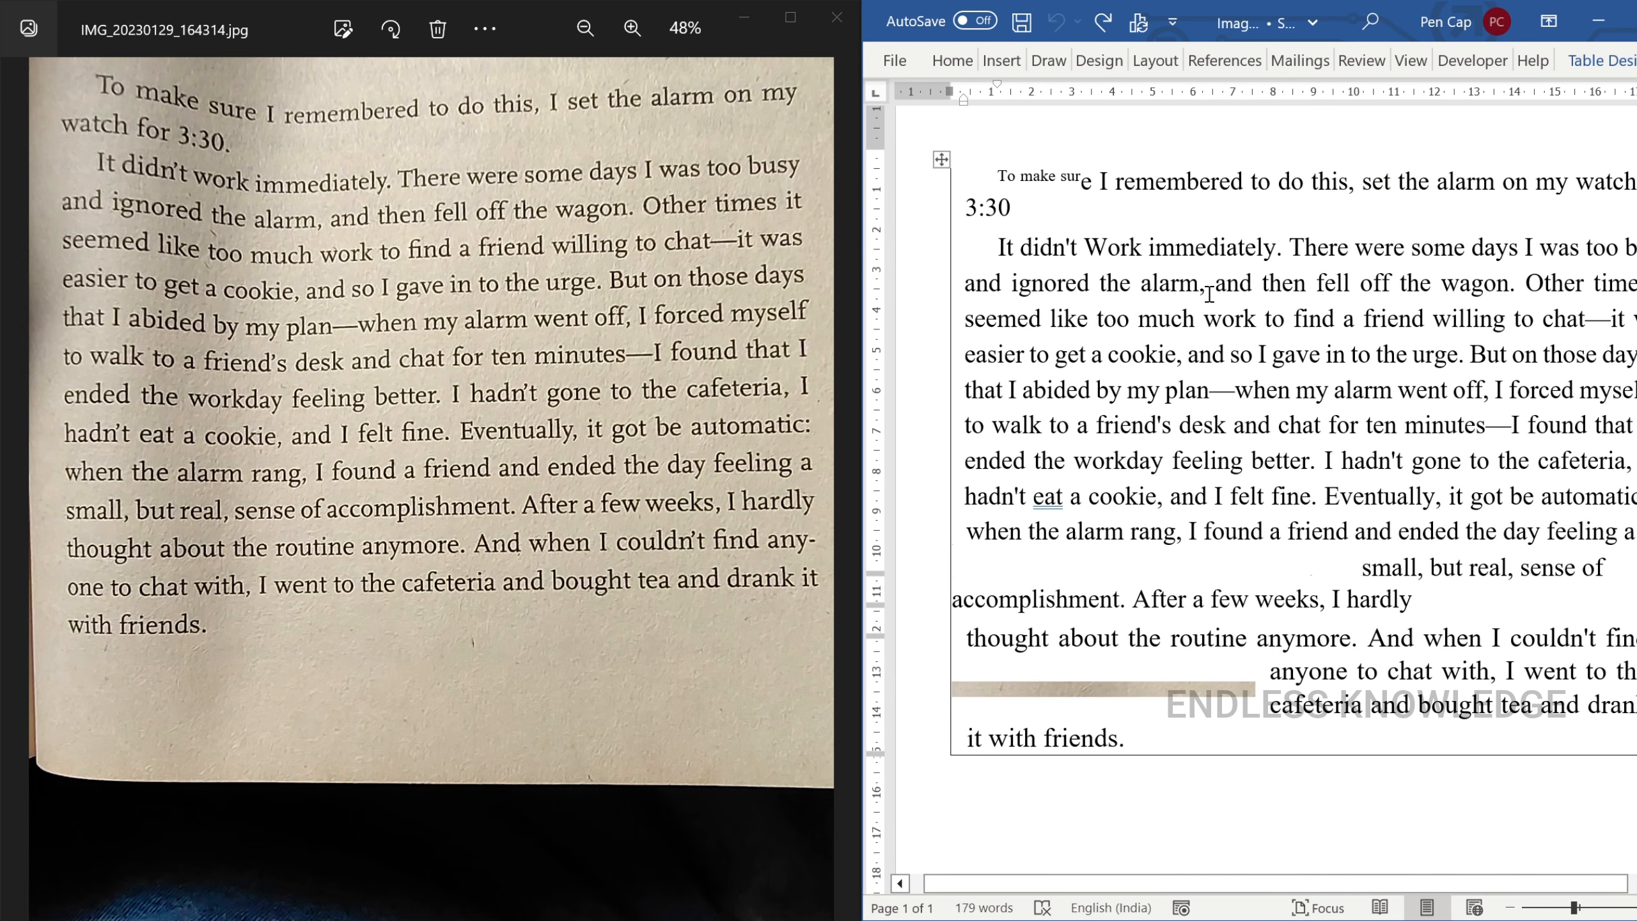
{"action": "key", "text": "Left"}
{"action": "key", "text": "Left"}
{"action": "key", "text": "Left"}
{"action": "left_click_drag", "start_coordinate": [996, 174], "coordinate": [1098, 177]}
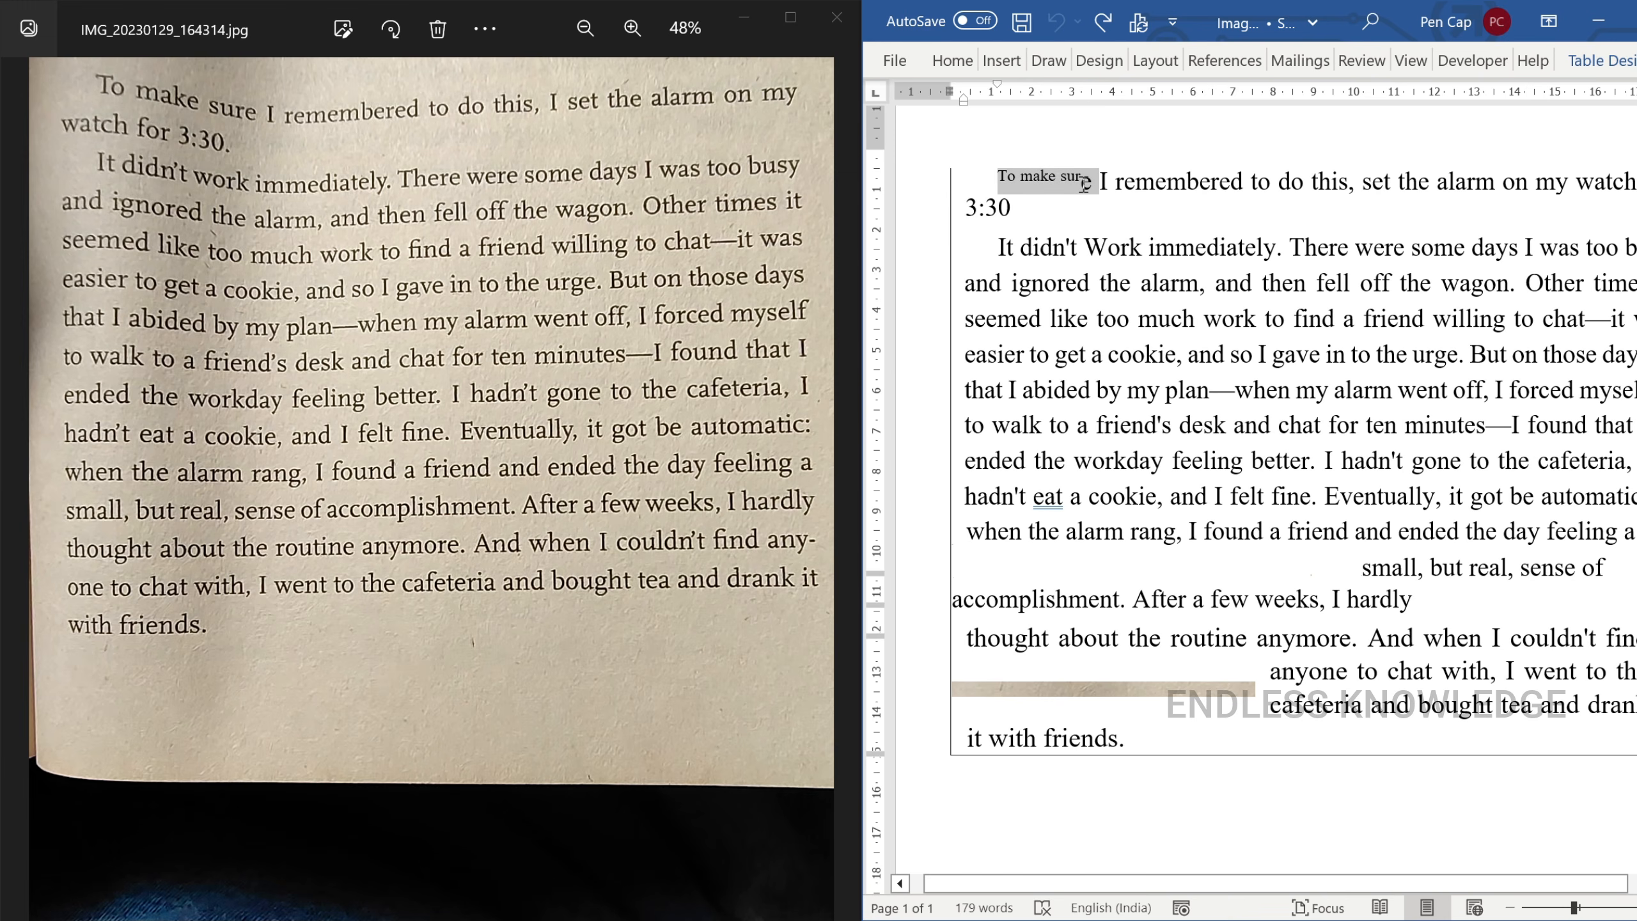
{"action": "left_click", "coordinate": [1078, 312]}
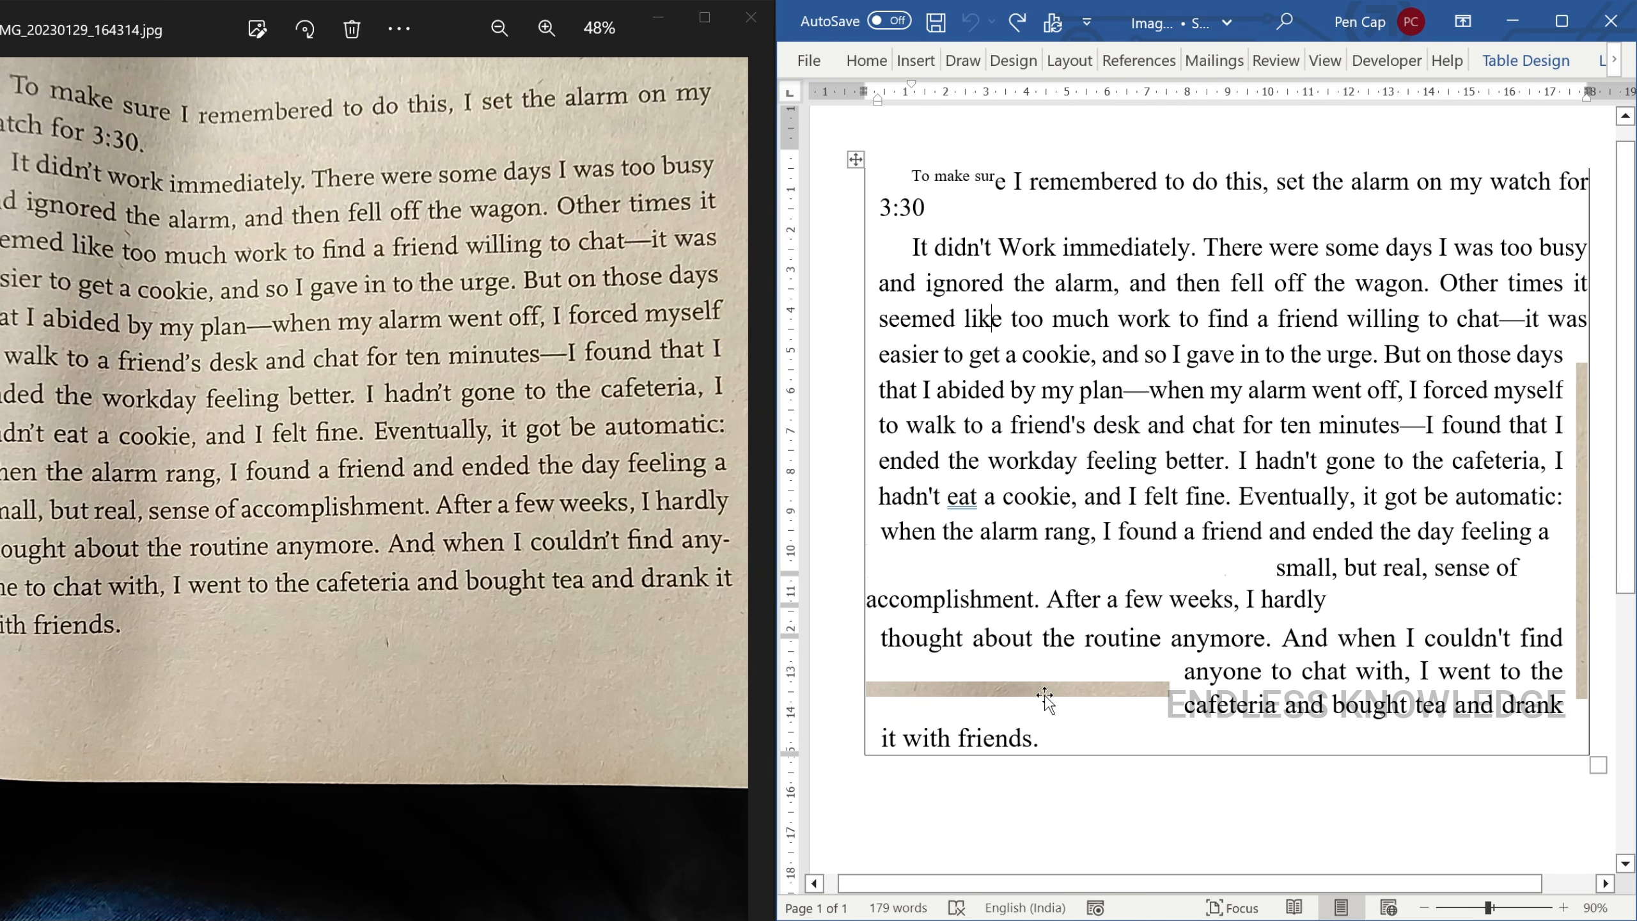
Step: Delete the two leftover picture strips beside and within the converted text
{"action": "left_click", "coordinate": [1129, 689]}
{"action": "key", "text": "Delete"}
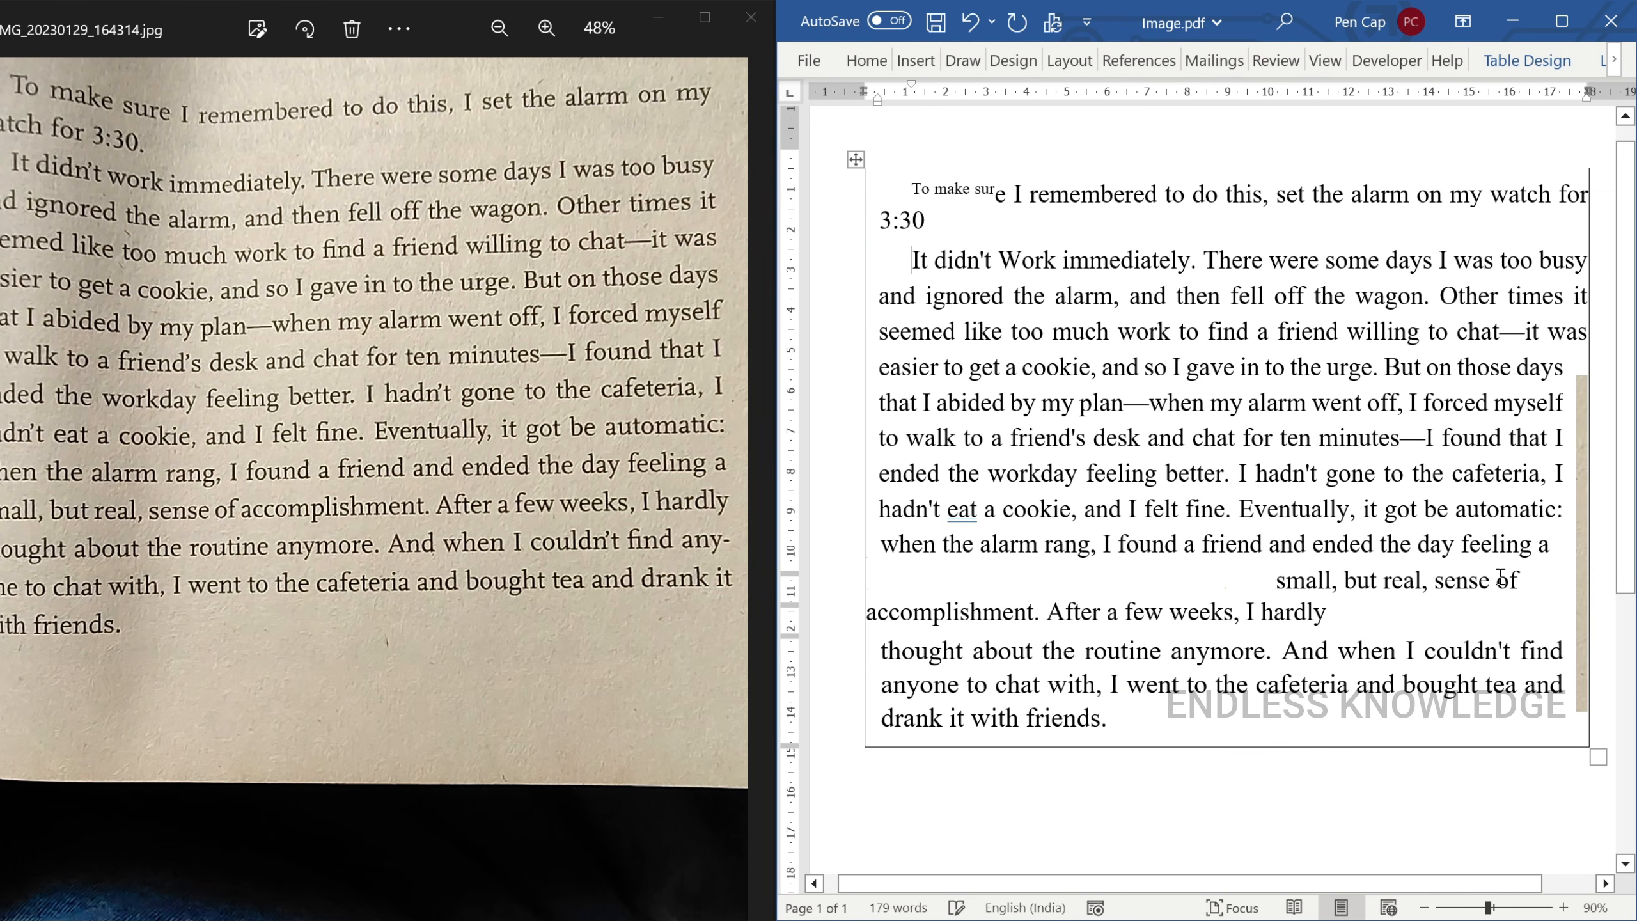
{"action": "left_click", "coordinate": [1581, 519]}
{"action": "key", "text": "Delete"}
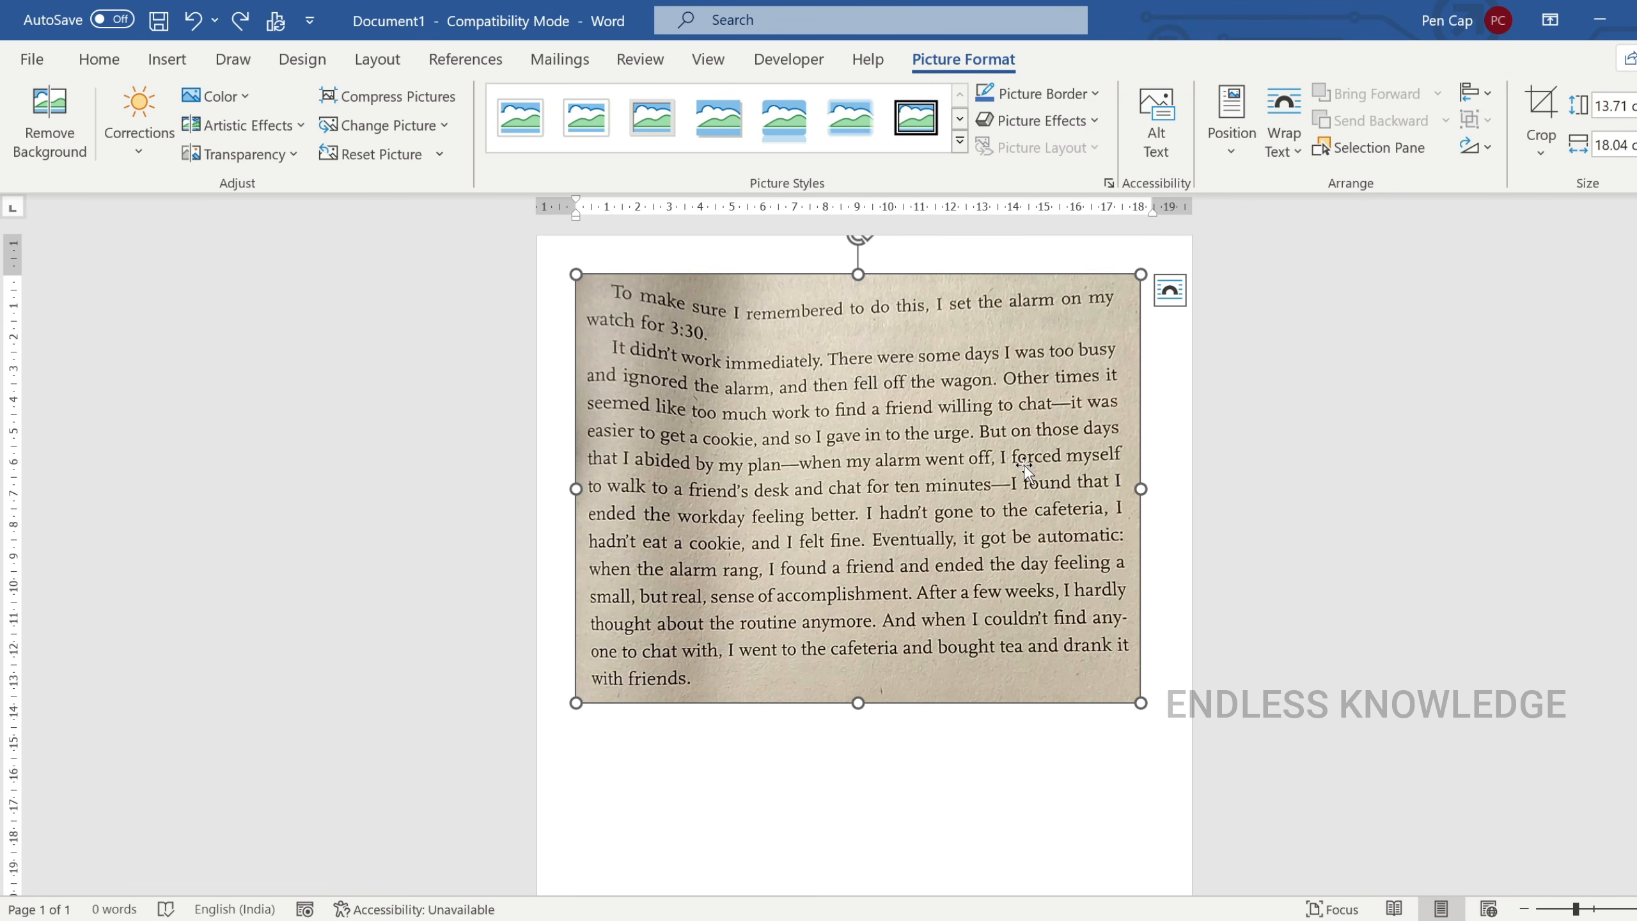
Step: Expand the crop of the photo in Document1 to include the heading lines, and save it as a PDF named Image 2 on the Desktop
{"action": "left_click", "coordinate": [1541, 109]}
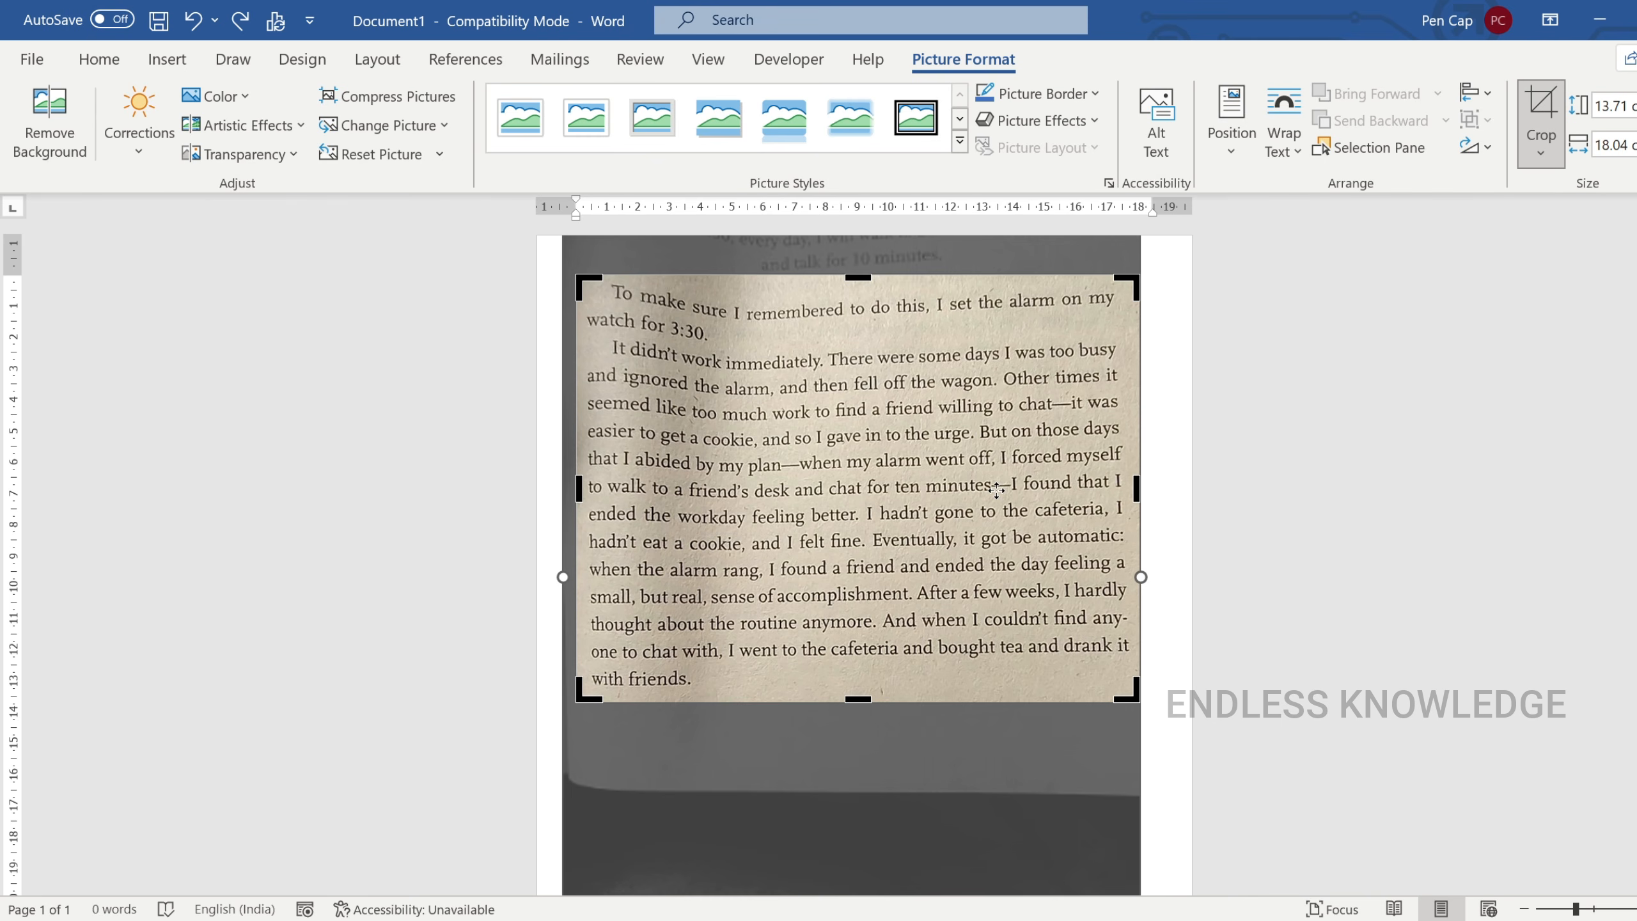
{"action": "left_click_drag", "start_coordinate": [1135, 285], "coordinate": [1136, 208]}
{"action": "scroll", "coordinate": [1136, 208], "scroll_direction": "down", "scroll_amount": 3}
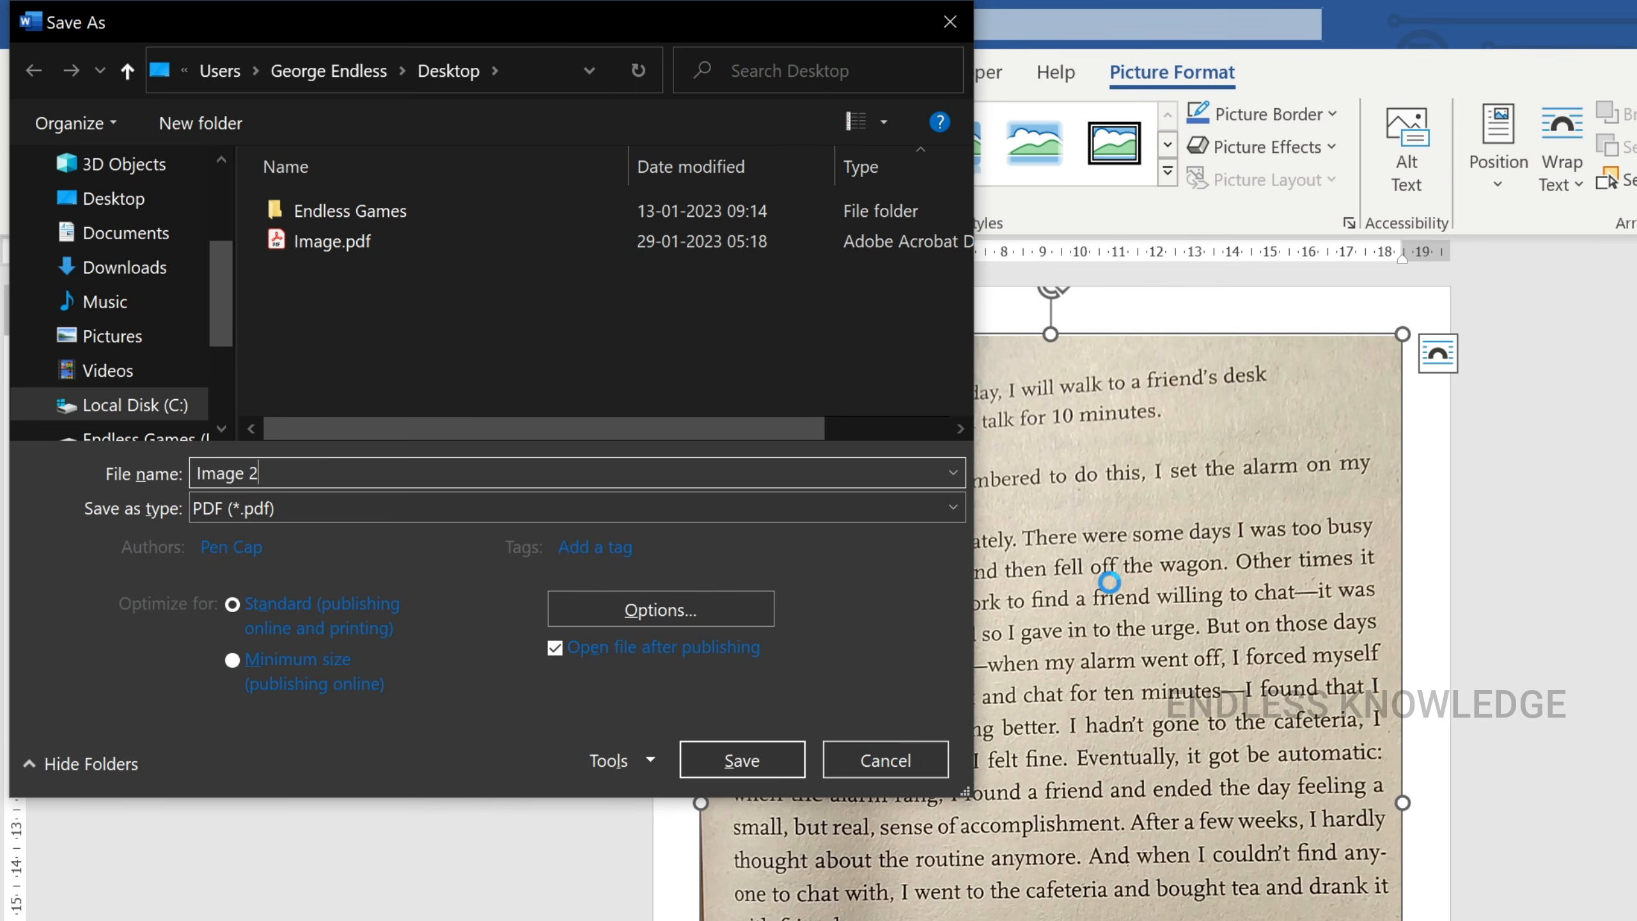
{"action": "left_click", "coordinate": [746, 765]}
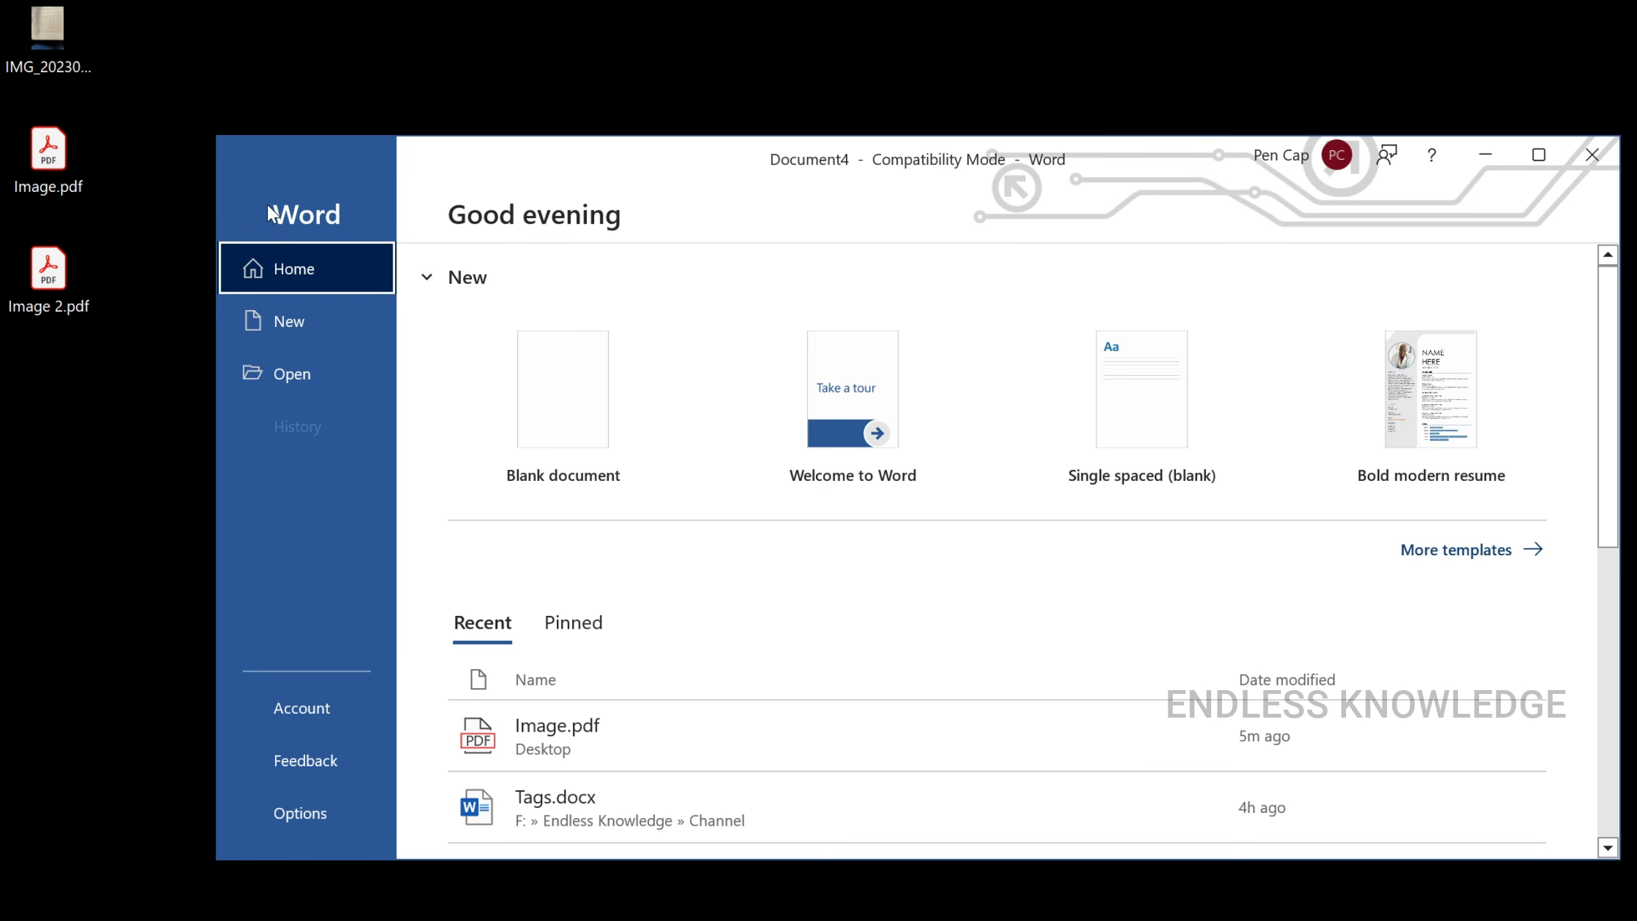
Step: Open Image 2.pdf in Word as a converted editable document, maximize its window and review the text
{"action": "left_click_drag", "start_coordinate": [53, 286], "coordinate": [678, 262]}
{"action": "left_click", "coordinate": [851, 589]}
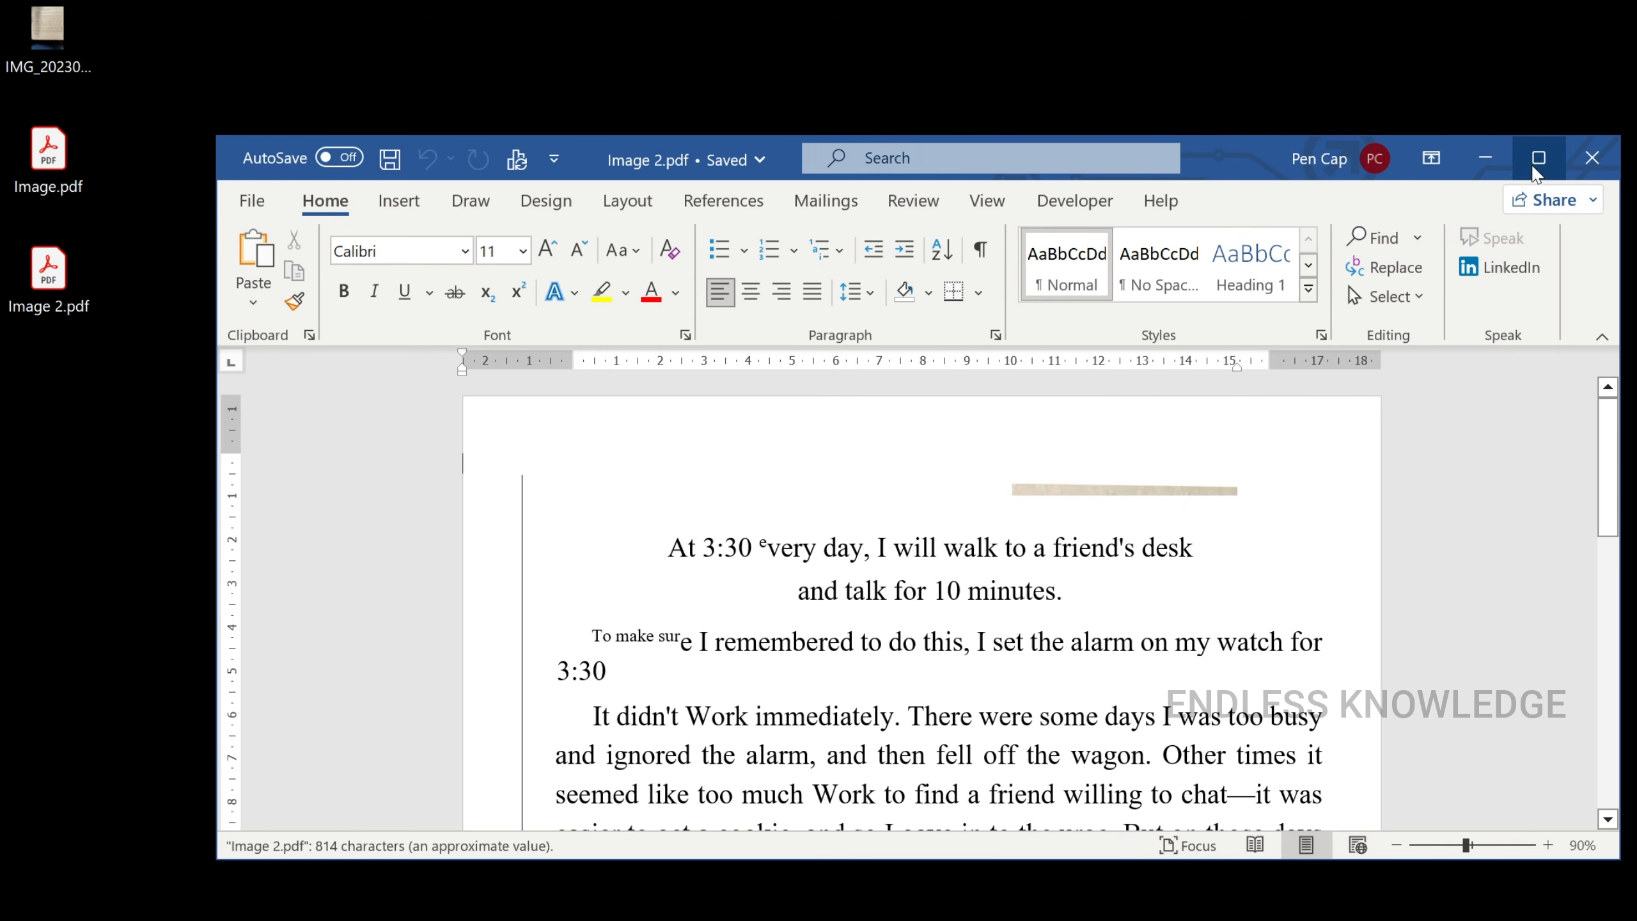
{"action": "left_click", "coordinate": [1538, 156]}
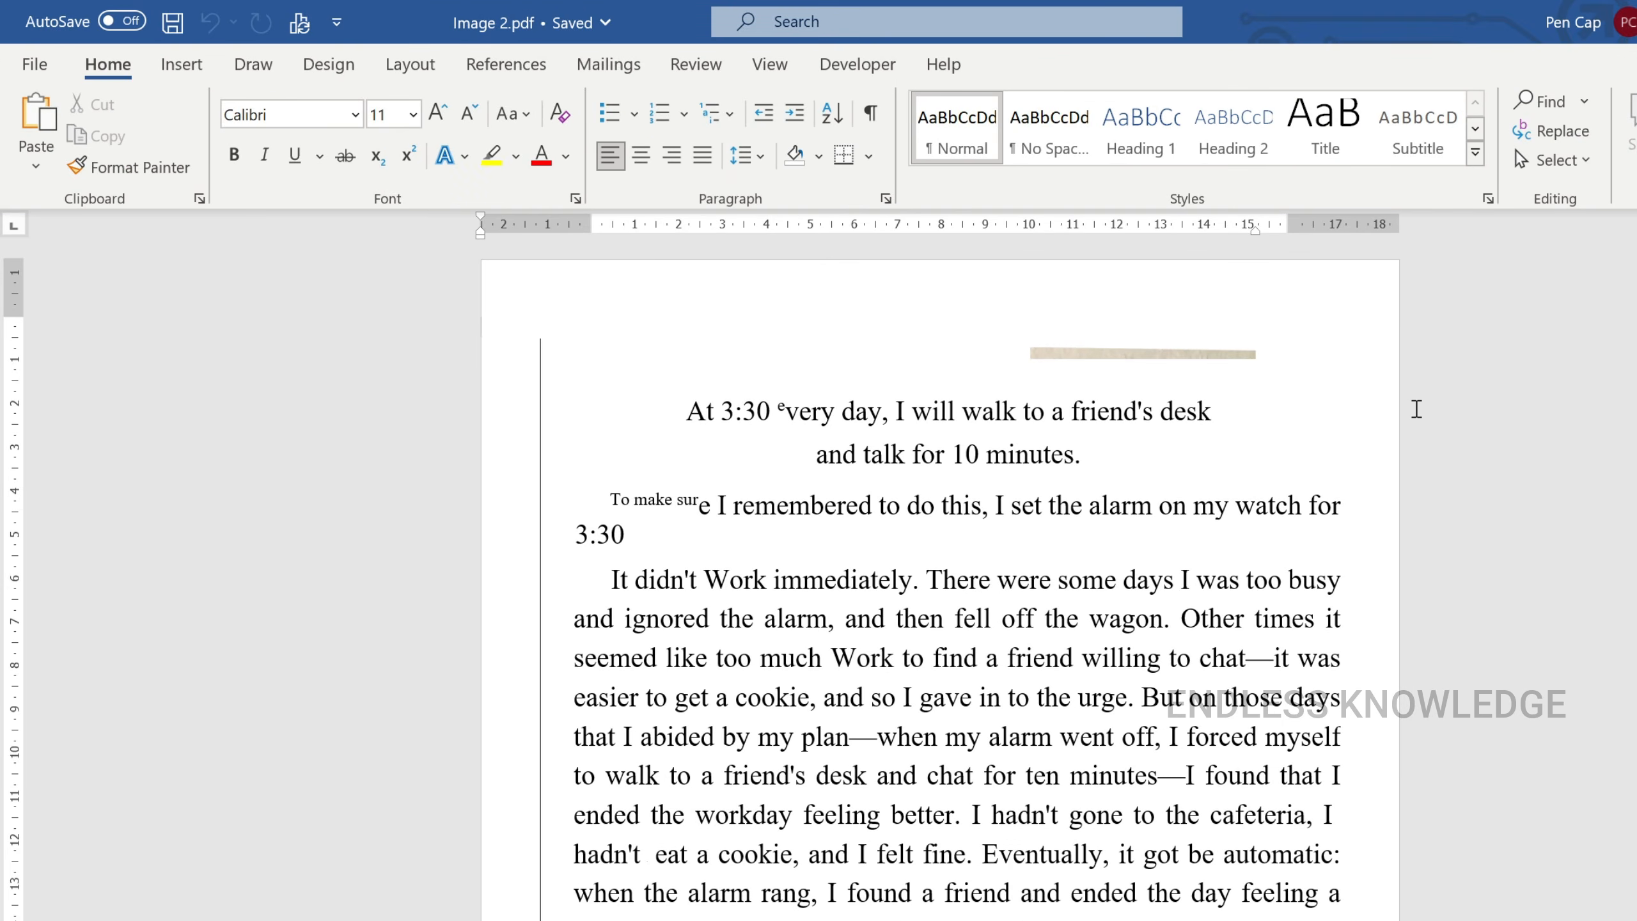
{"action": "scroll", "coordinate": [1618, 409], "scroll_direction": "down", "scroll_amount": 3}
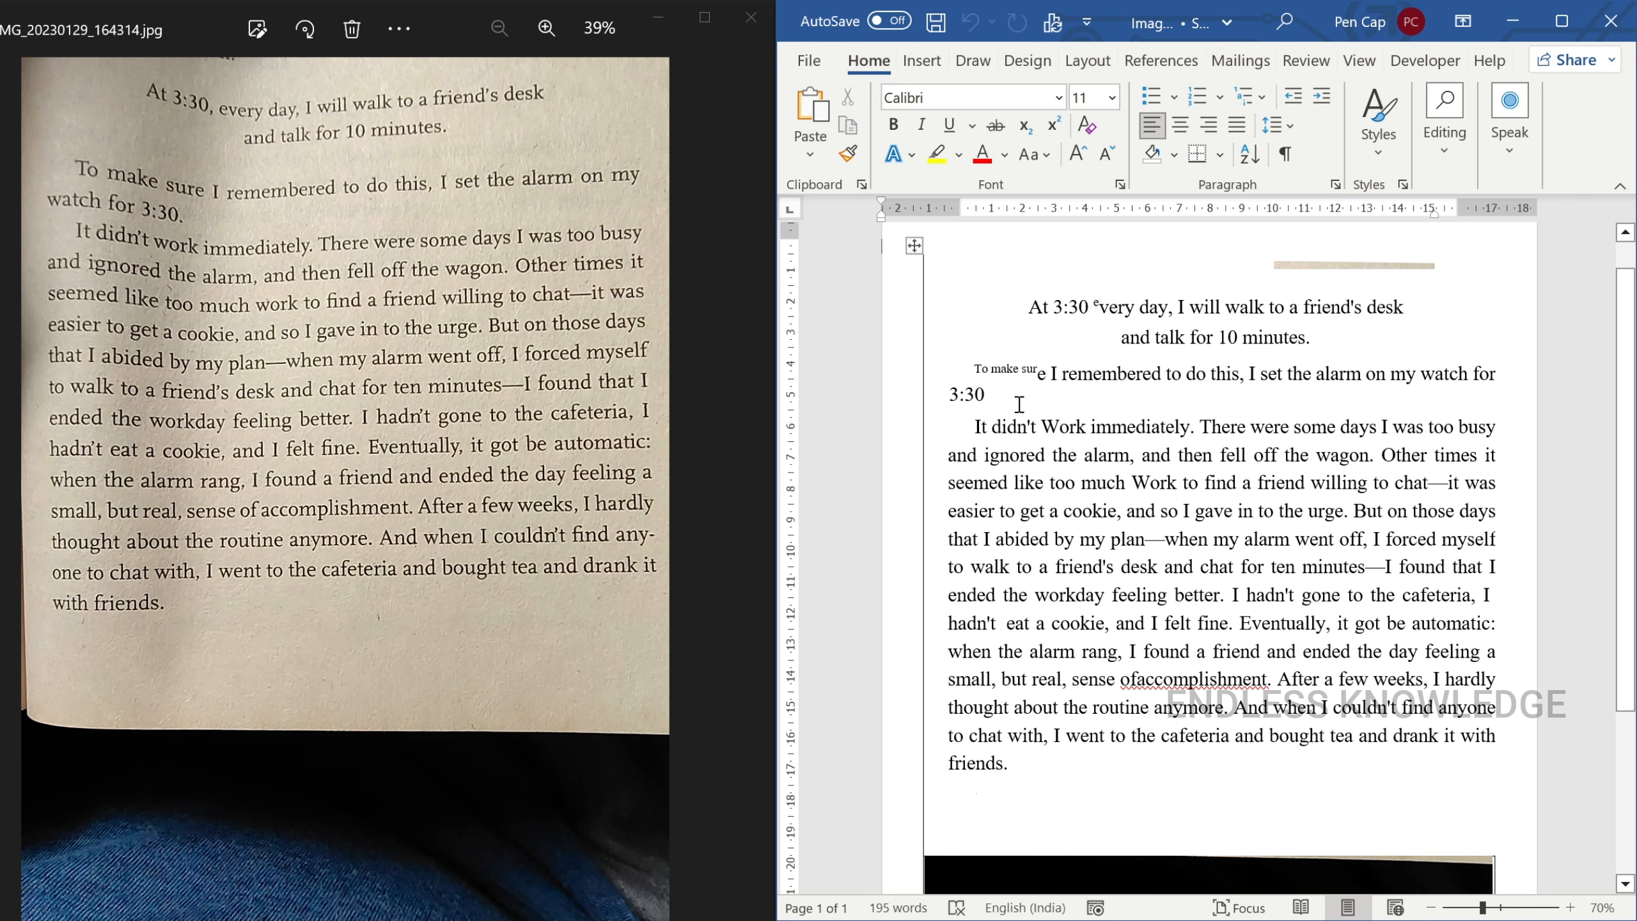
Step: Delete the leftover picture strip above the heading and the dark photo fragment below the converted text
{"action": "left_click", "coordinate": [1339, 265]}
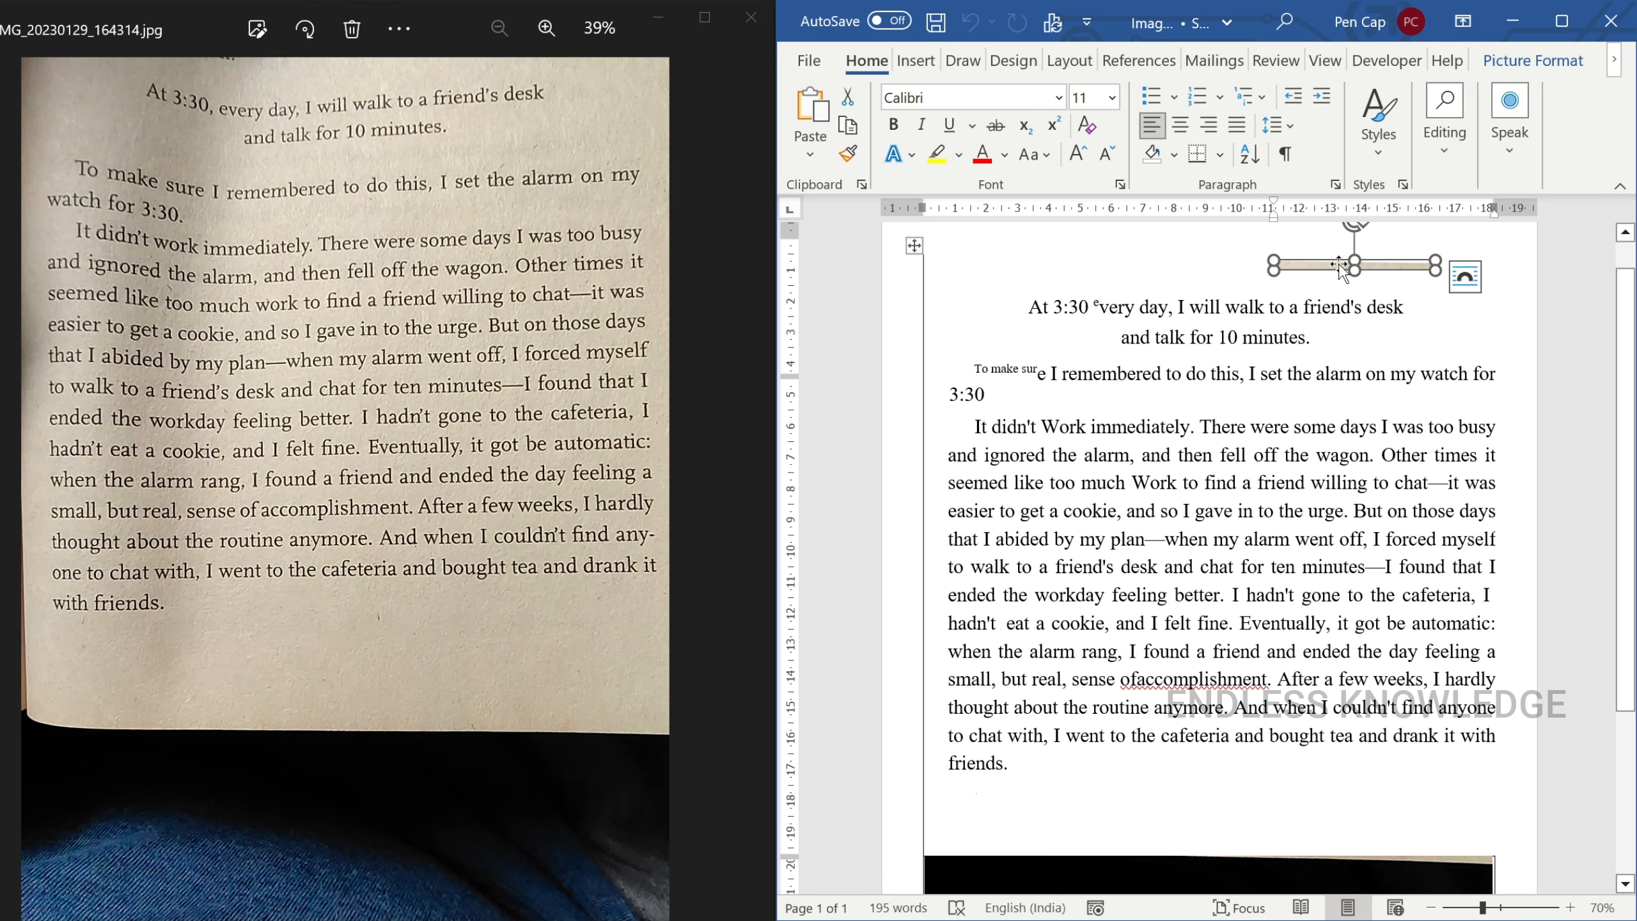
{"action": "key", "text": "Delete"}
{"action": "scroll", "coordinate": [1155, 637], "scroll_direction": "down", "scroll_amount": 3}
{"action": "left_click", "coordinate": [1156, 637]}
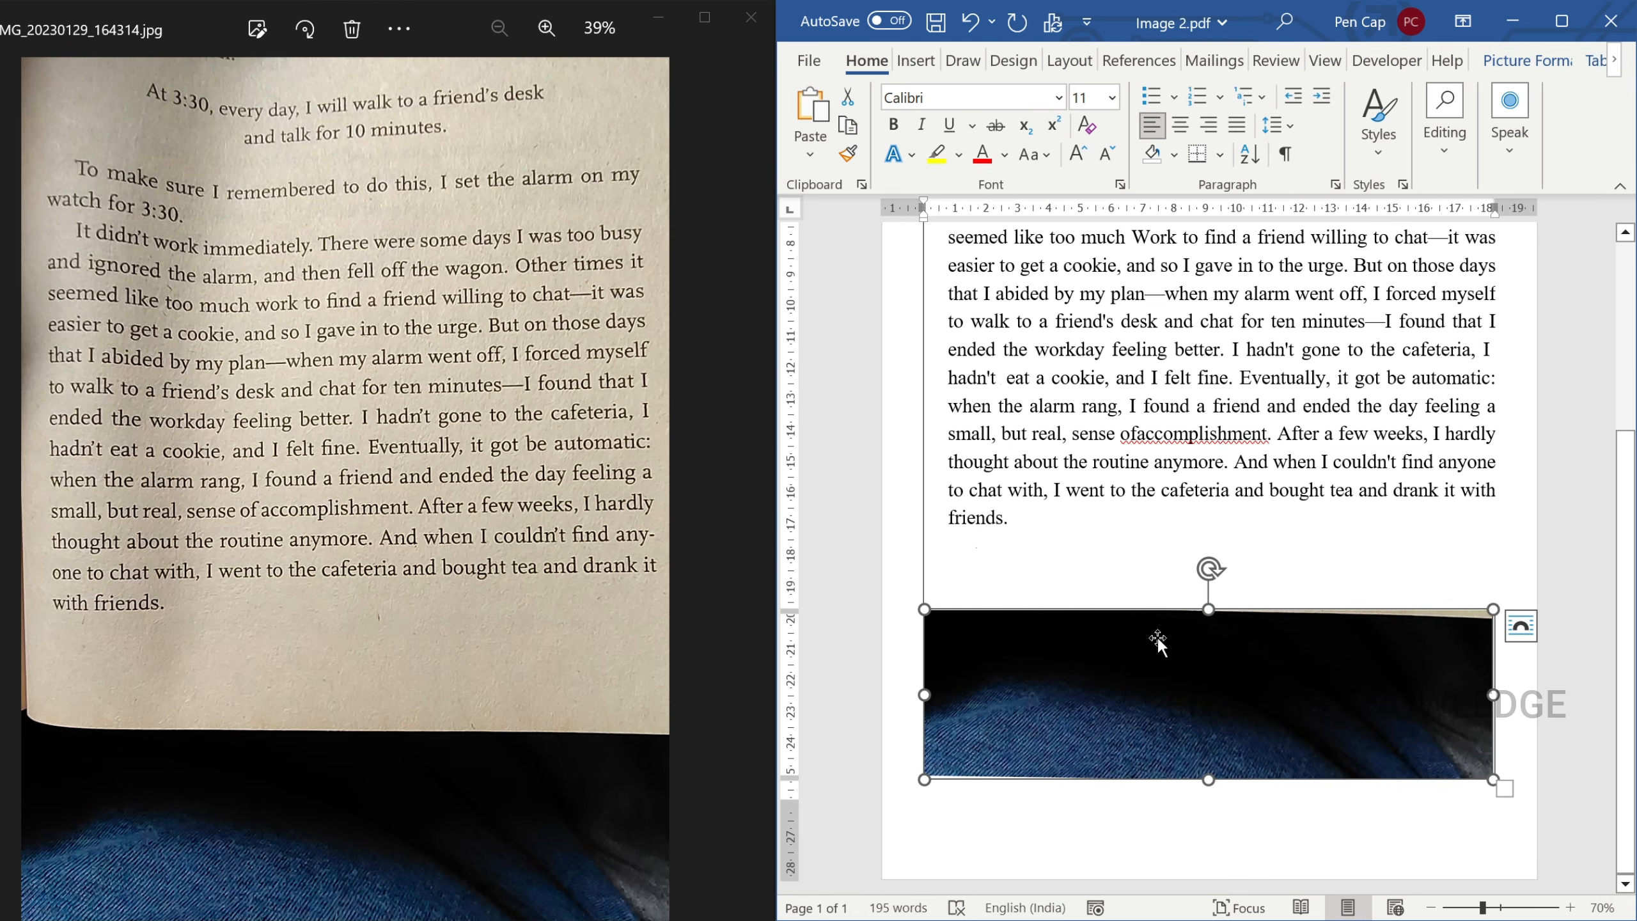
{"action": "key", "text": "Delete"}
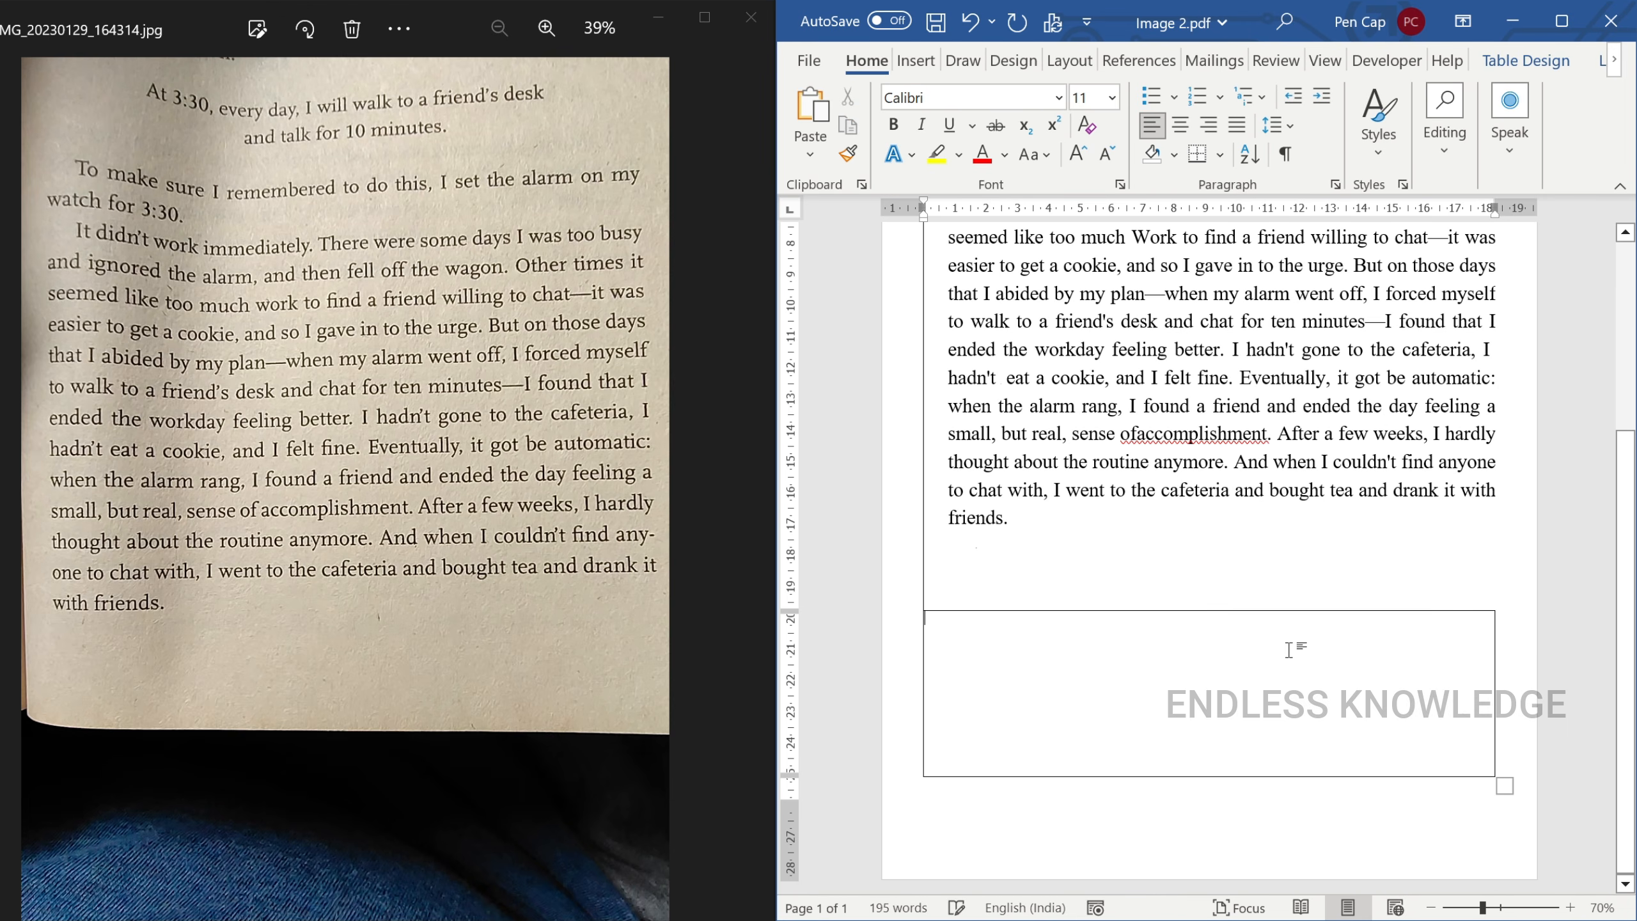
Step: Maximize the Image 2 document window, move the converted text out of its table and delete the table
{"action": "key", "text": "super+Up"}
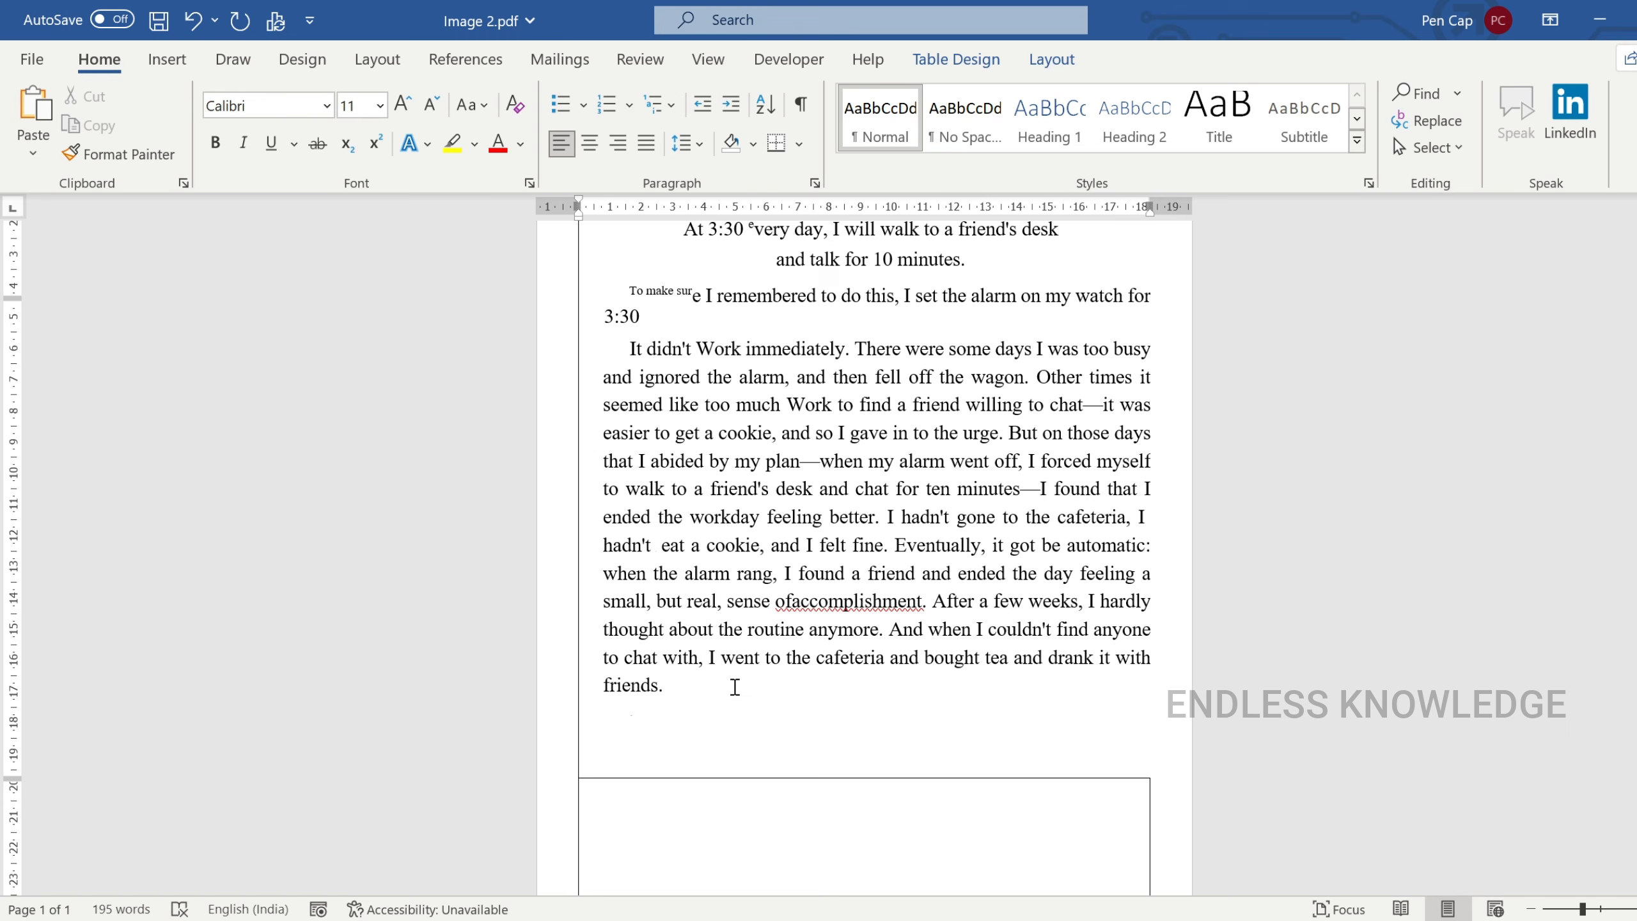
{"action": "scroll", "coordinate": [697, 742], "scroll_direction": "up", "scroll_amount": 1}
{"action": "left_click_drag", "start_coordinate": [667, 745], "coordinate": [679, 279]}
{"action": "key", "text": "Delete"}
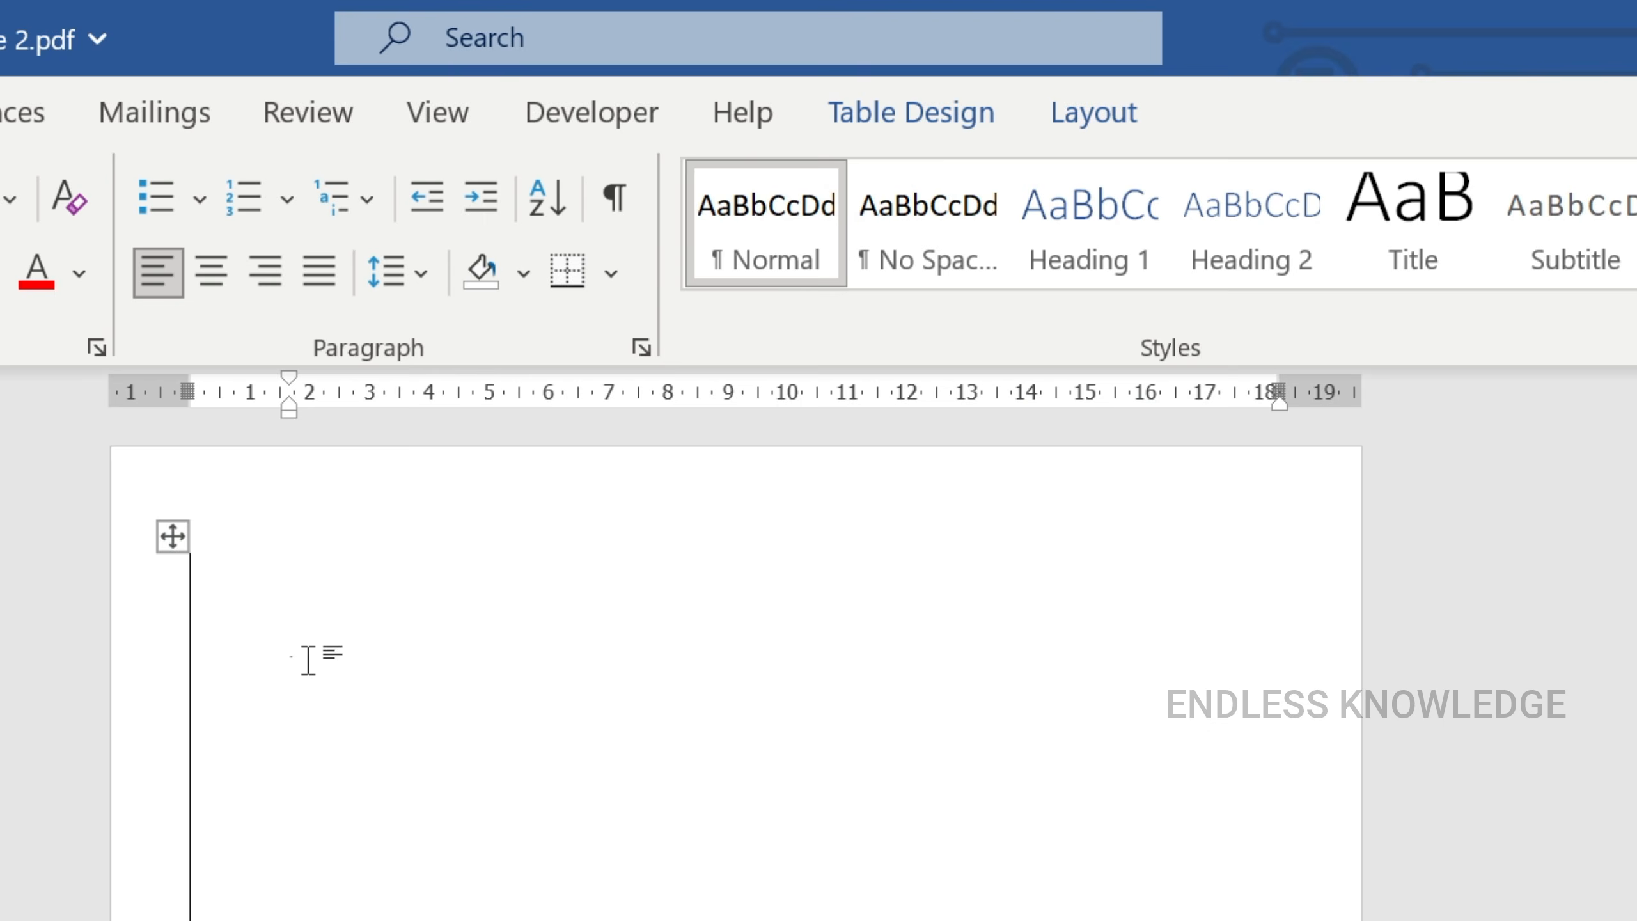
{"action": "left_click", "coordinate": [172, 535]}
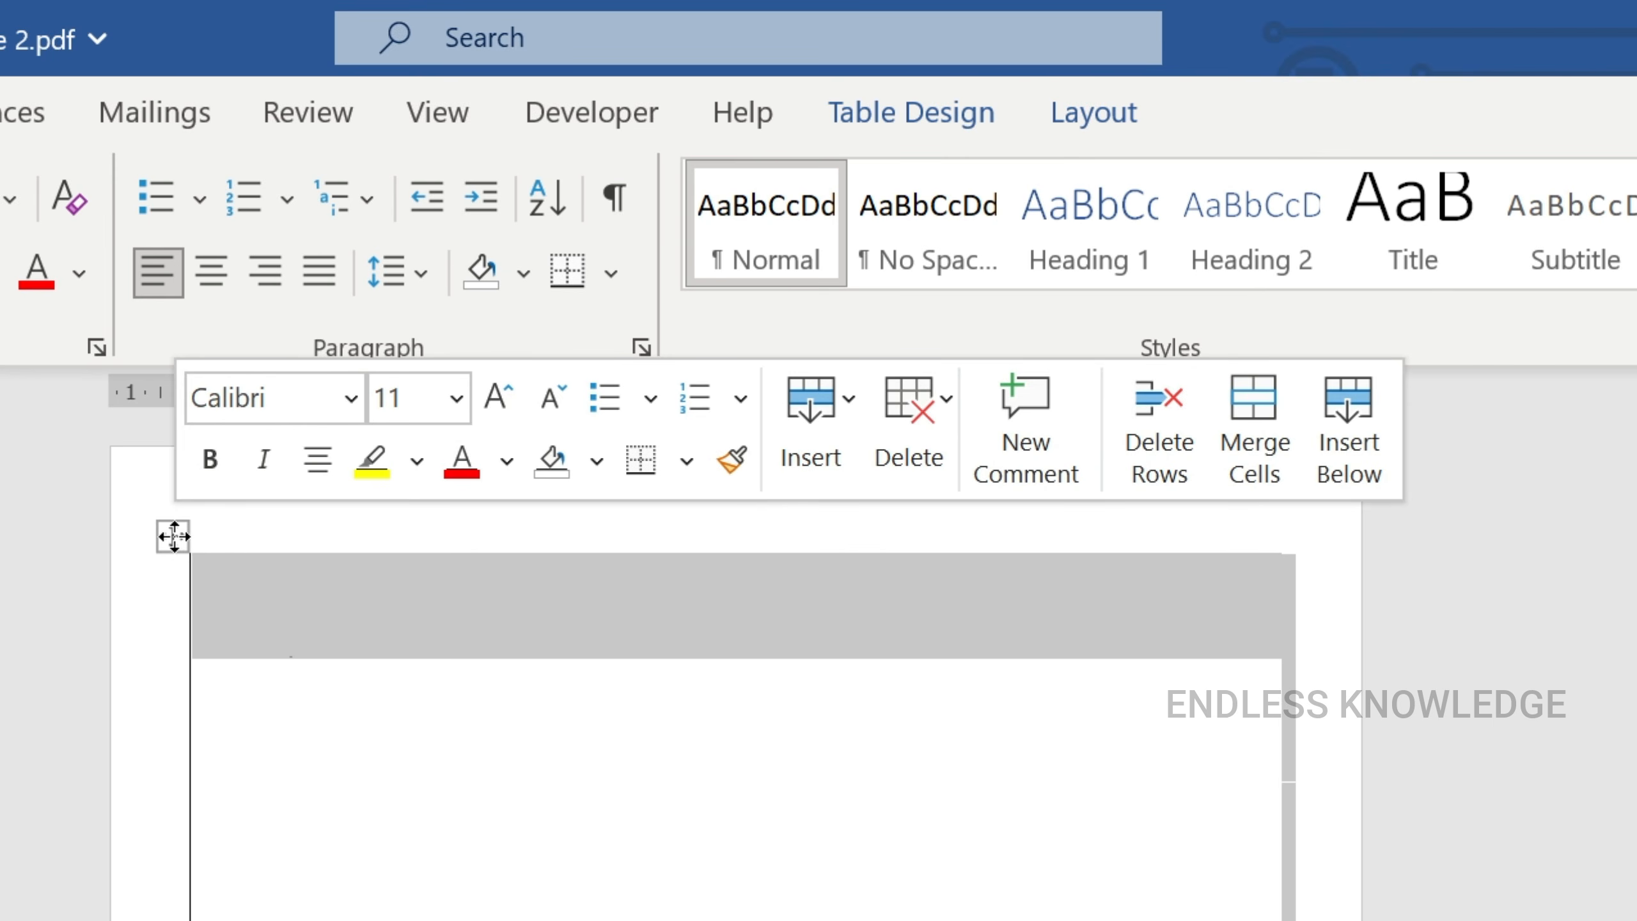
{"action": "left_click", "coordinate": [902, 438]}
{"action": "left_click", "coordinate": [991, 708]}
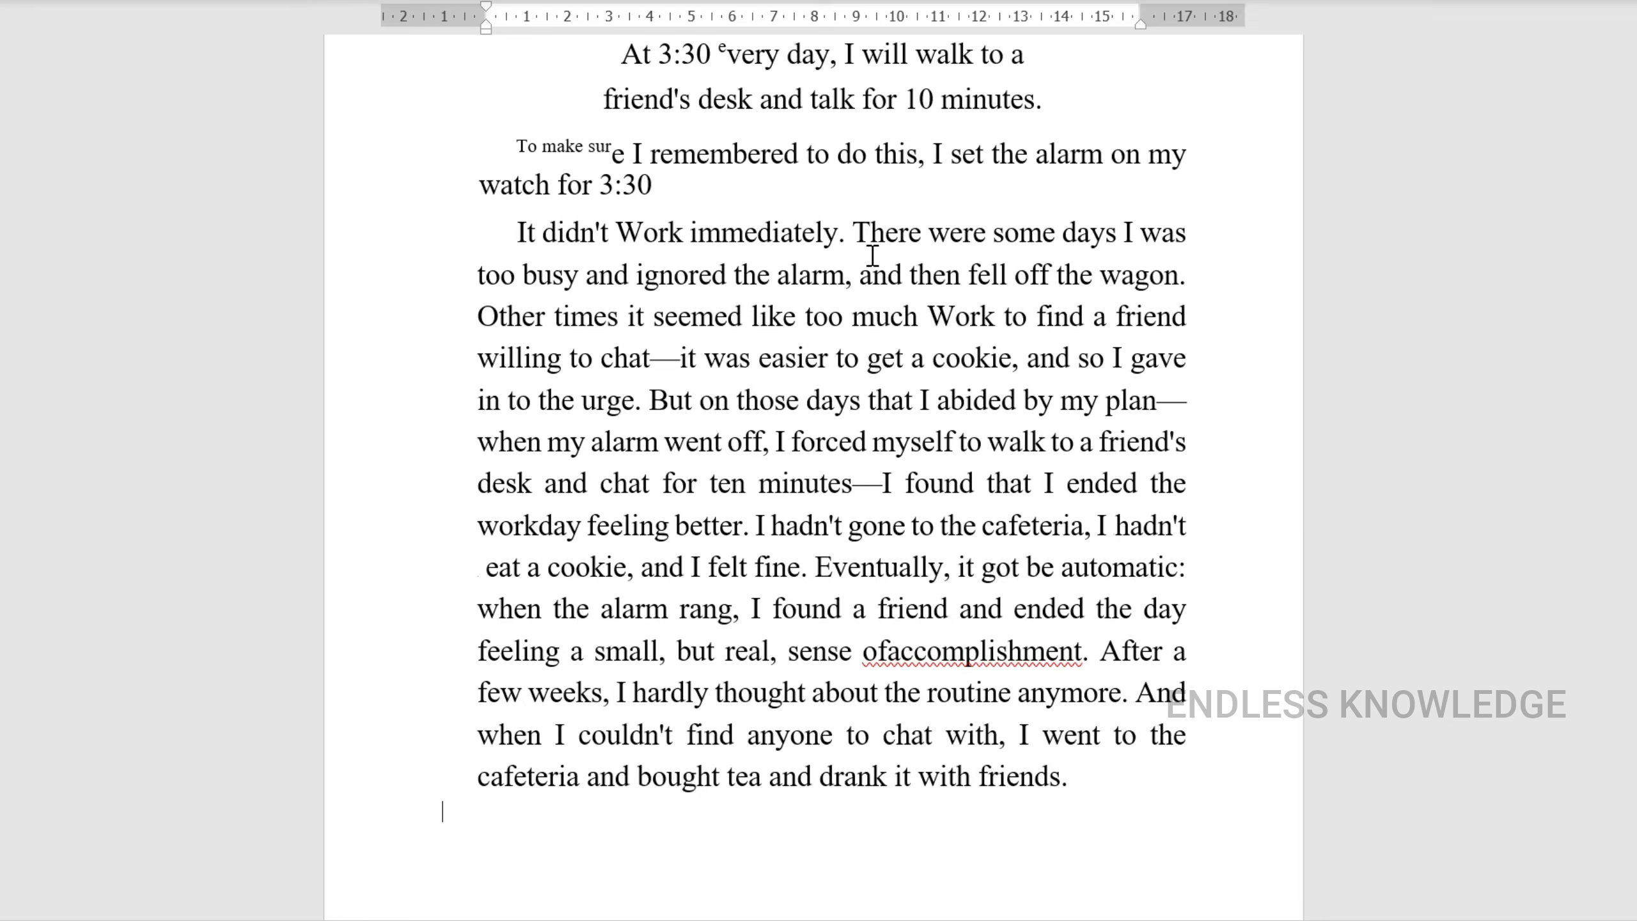
Step: Correct "ofaccomplishment" to "of accomplishment" and clear all formatting from the whole document text
{"action": "right_click", "coordinate": [931, 652]}
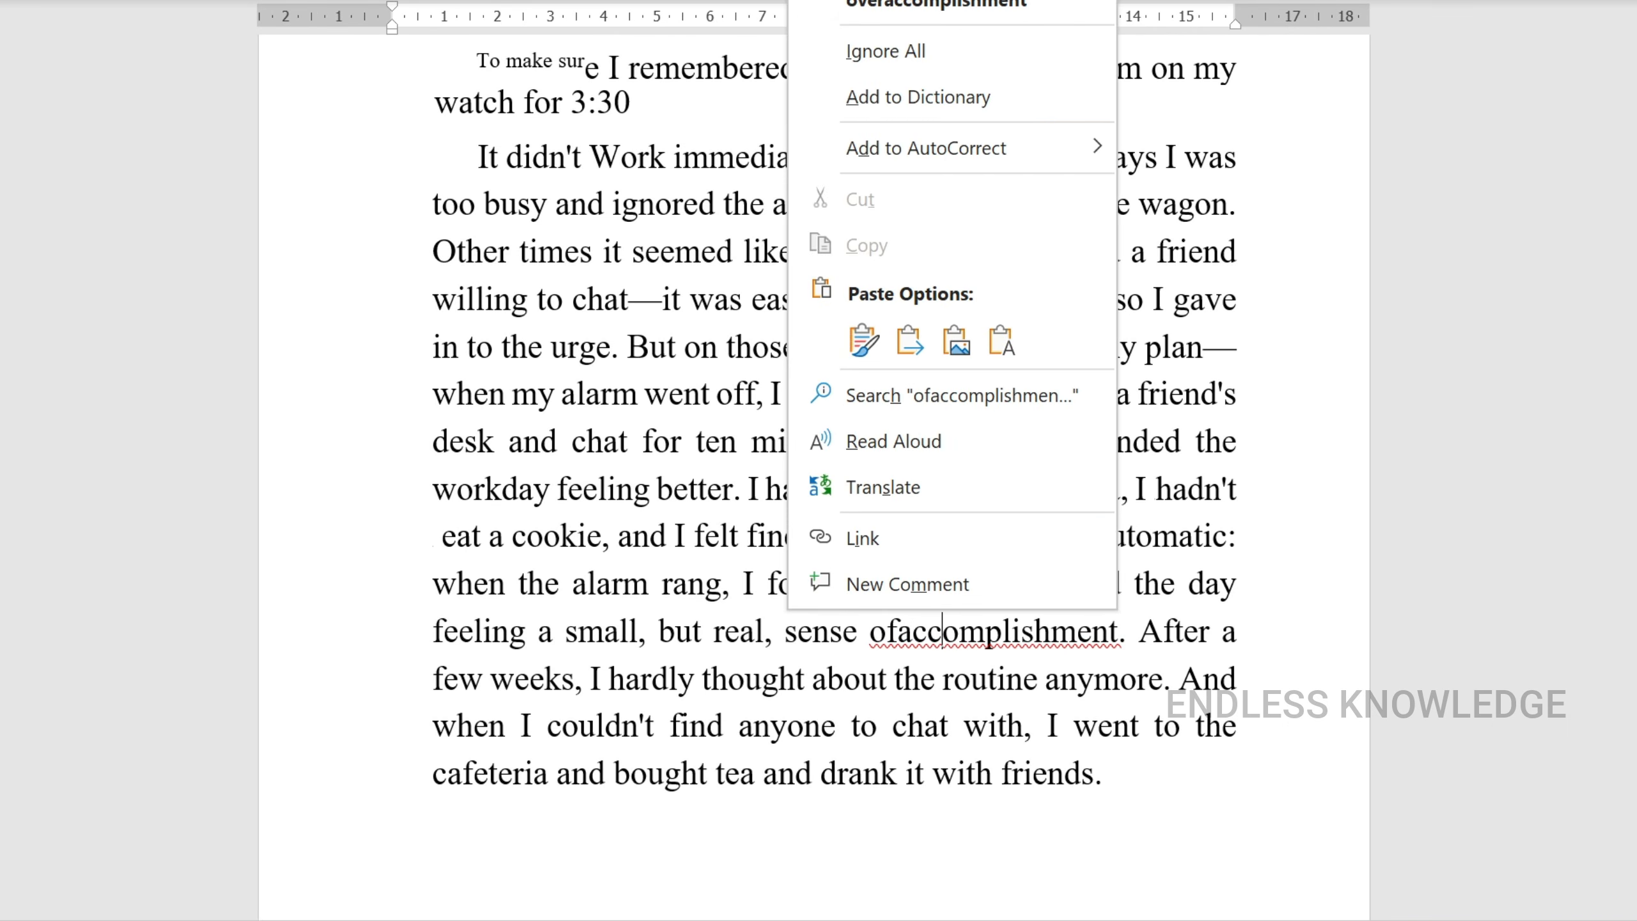
{"action": "left_click", "coordinate": [935, 3]}
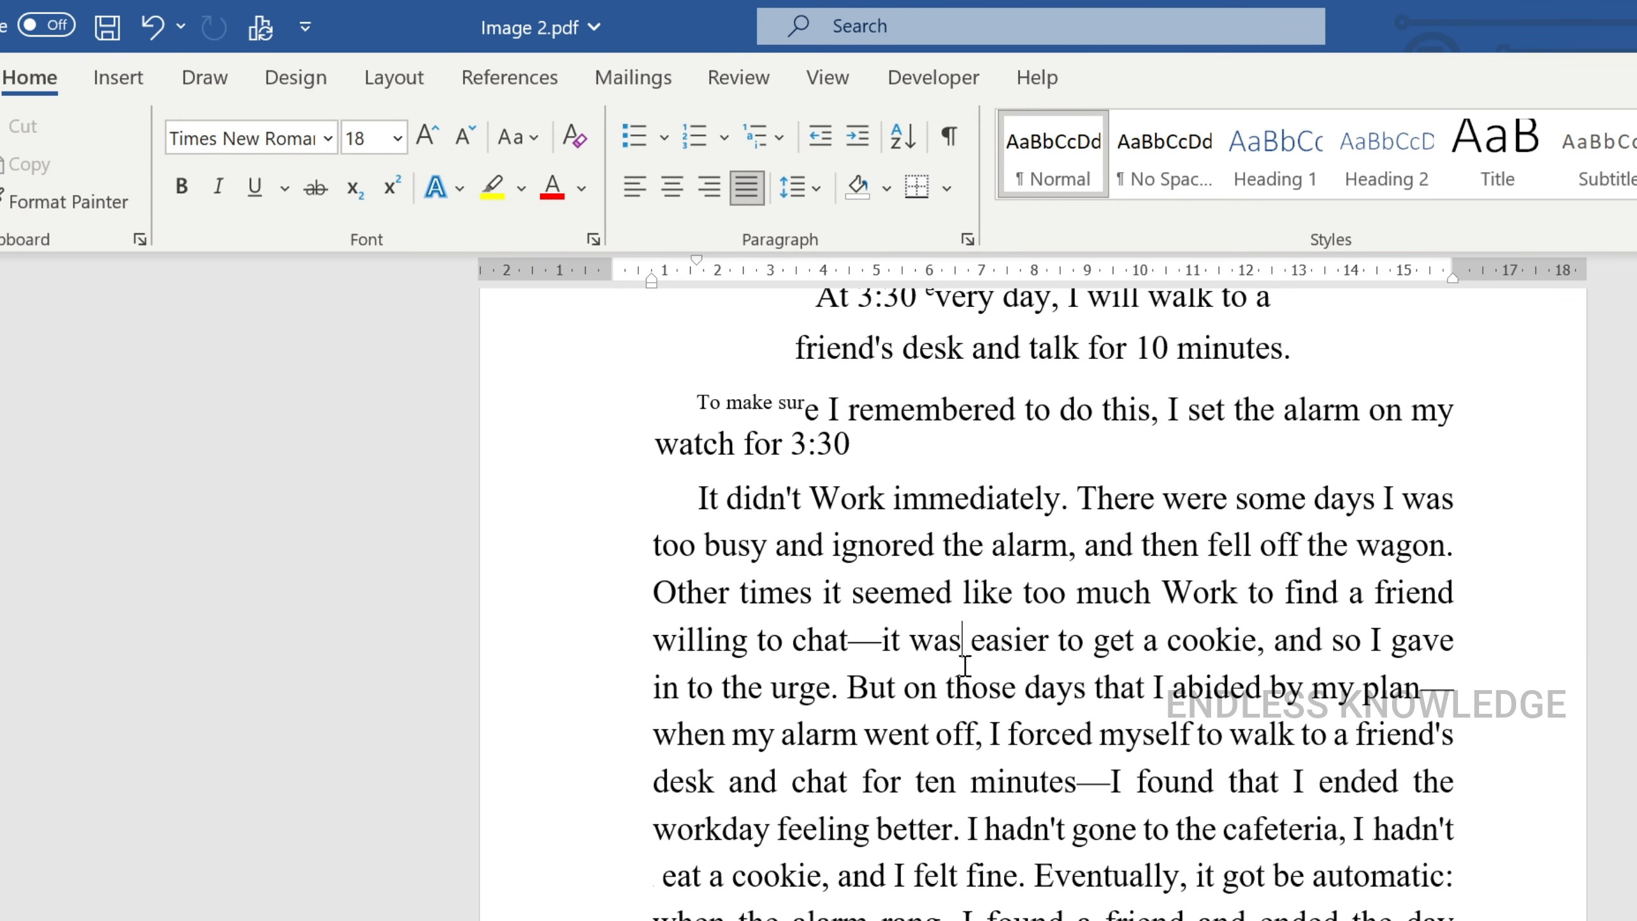
{"action": "key", "text": "ctrl+a"}
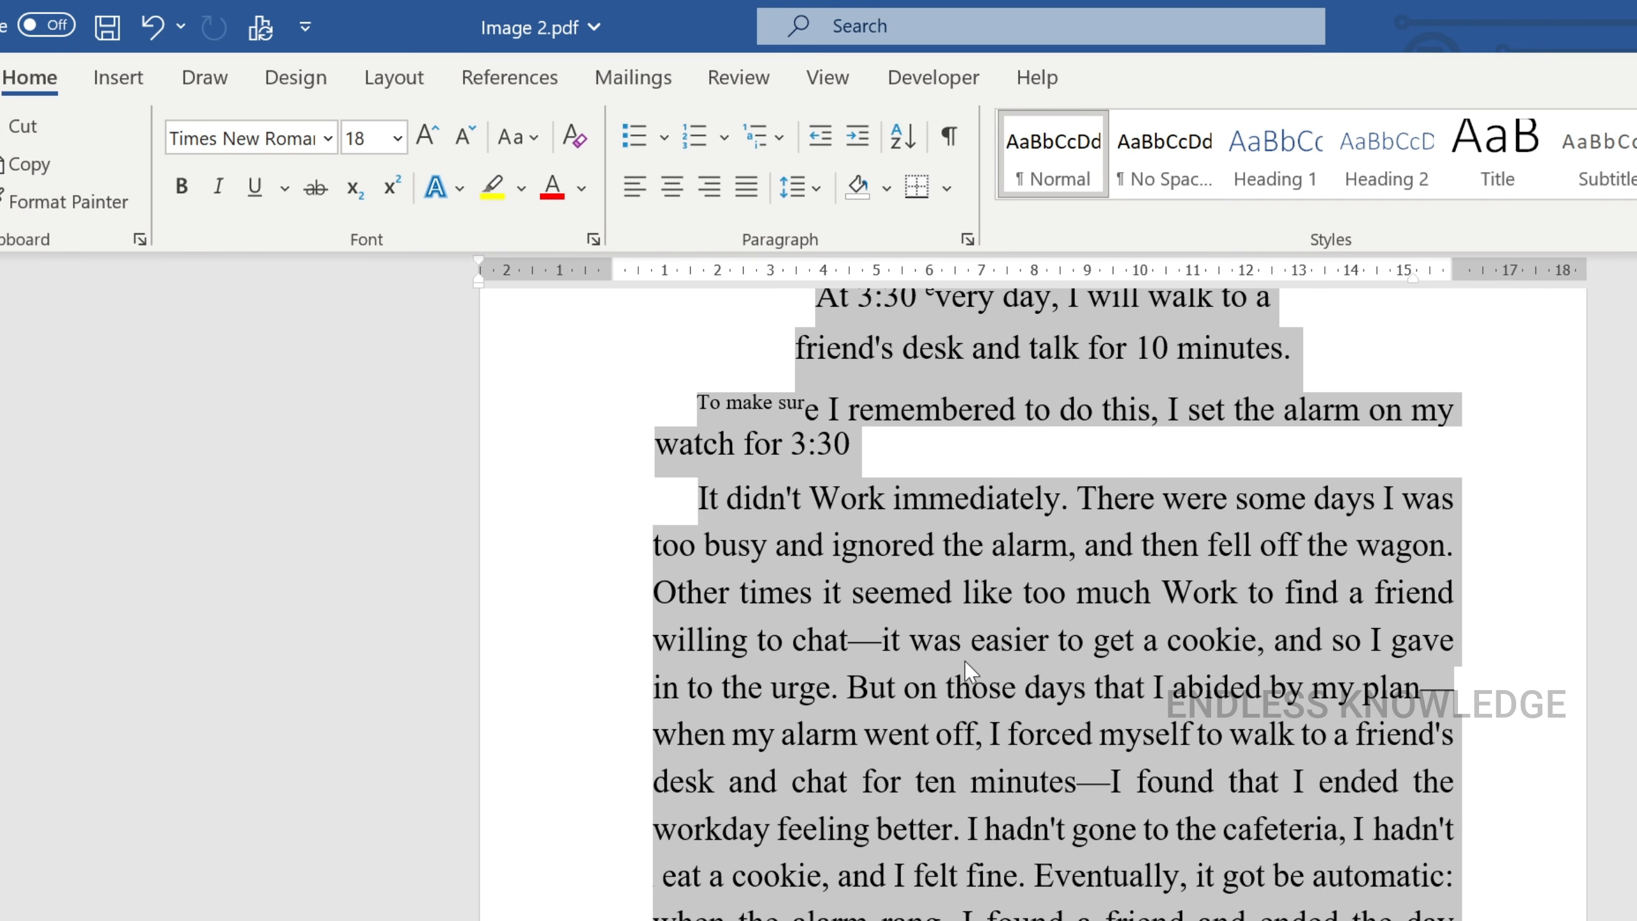
{"action": "left_click", "coordinate": [582, 137]}
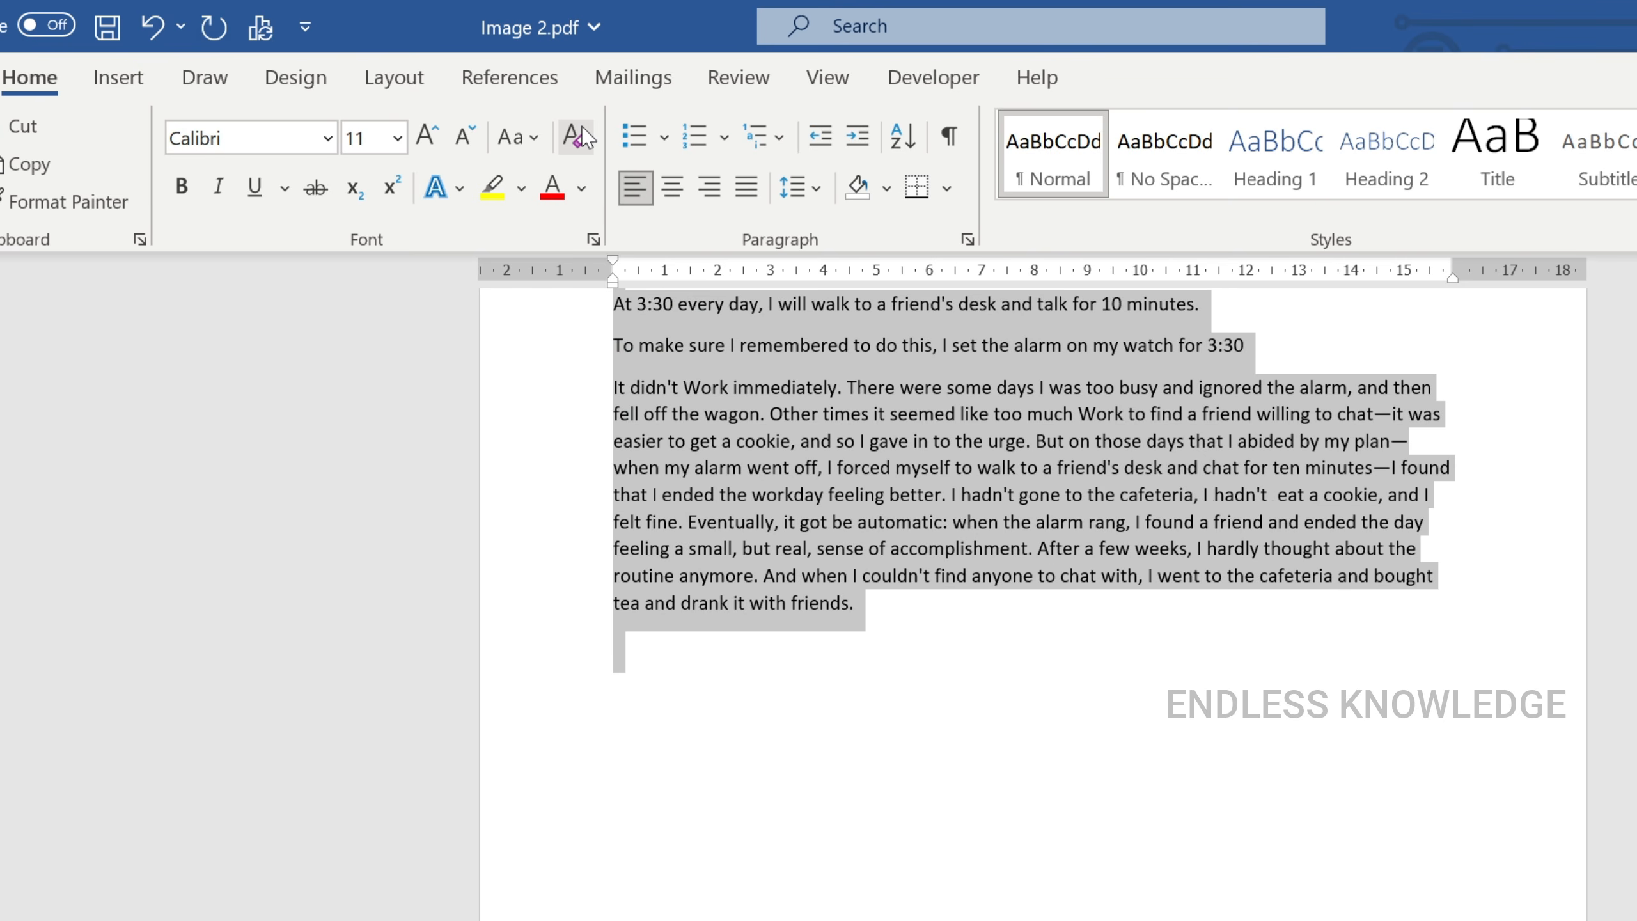
{"action": "left_click", "coordinate": [898, 579]}
{"action": "scroll", "coordinate": [897, 579], "scroll_direction": "up", "scroll_amount": 2}
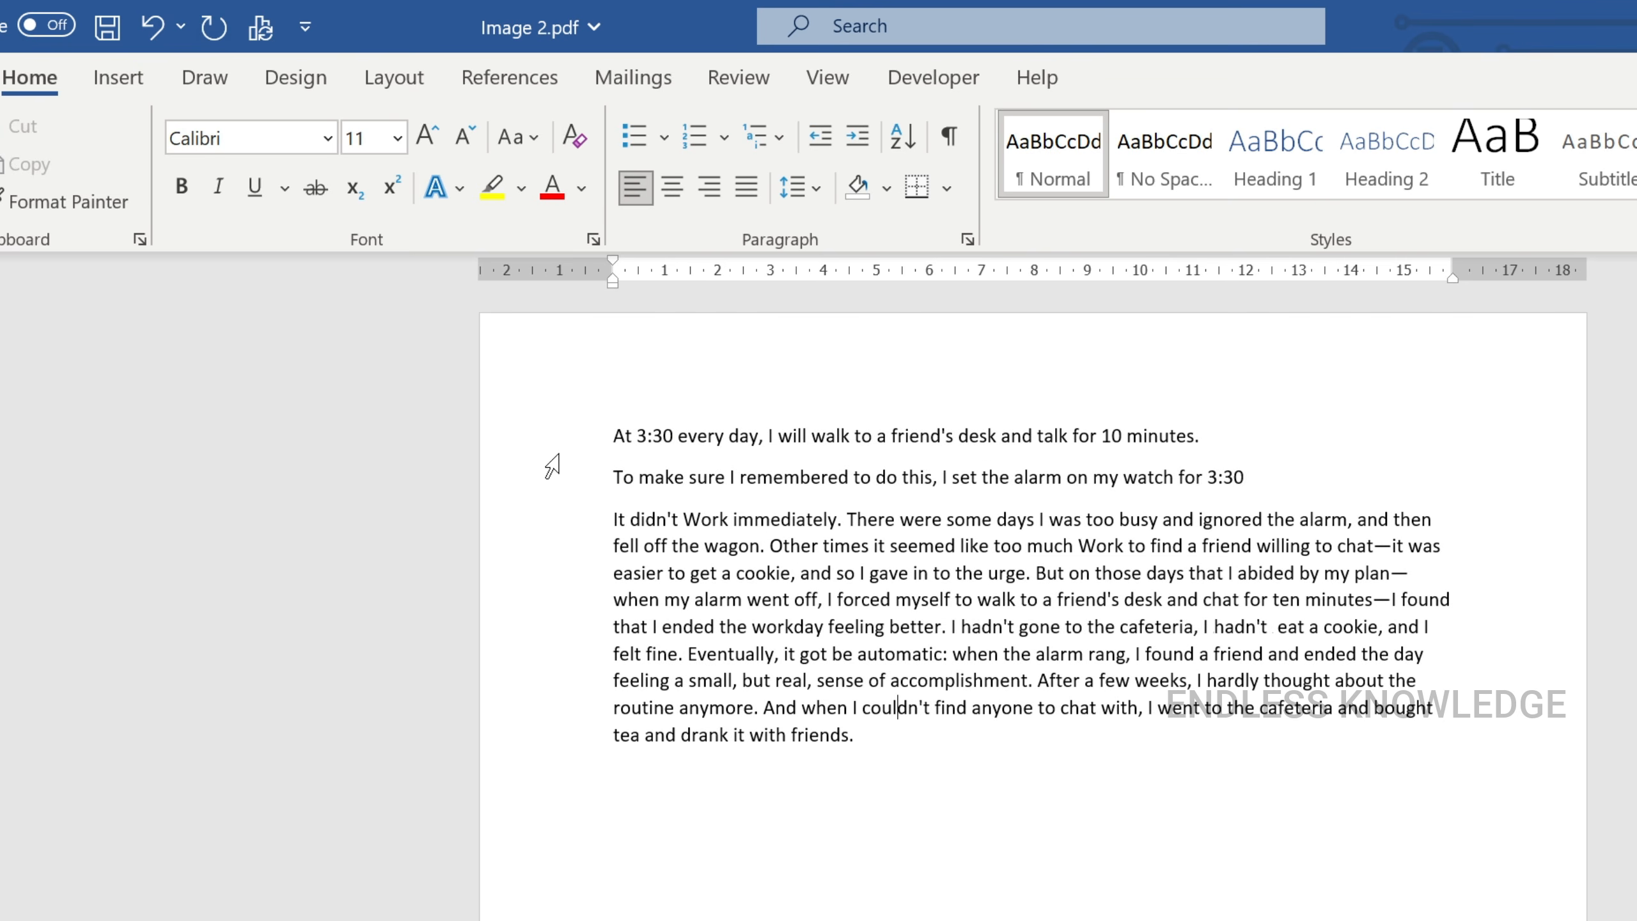
{"action": "left_click_drag", "start_coordinate": [551, 460], "coordinate": [556, 748]}
{"action": "left_click", "coordinate": [1027, 737]}
{"action": "scroll", "coordinate": [1025, 732], "scroll_direction": "up", "scroll_amount": 3, "text": "ctrl"}
{"action": "scroll", "coordinate": [1024, 727], "scroll_direction": "up", "scroll_amount": 2}
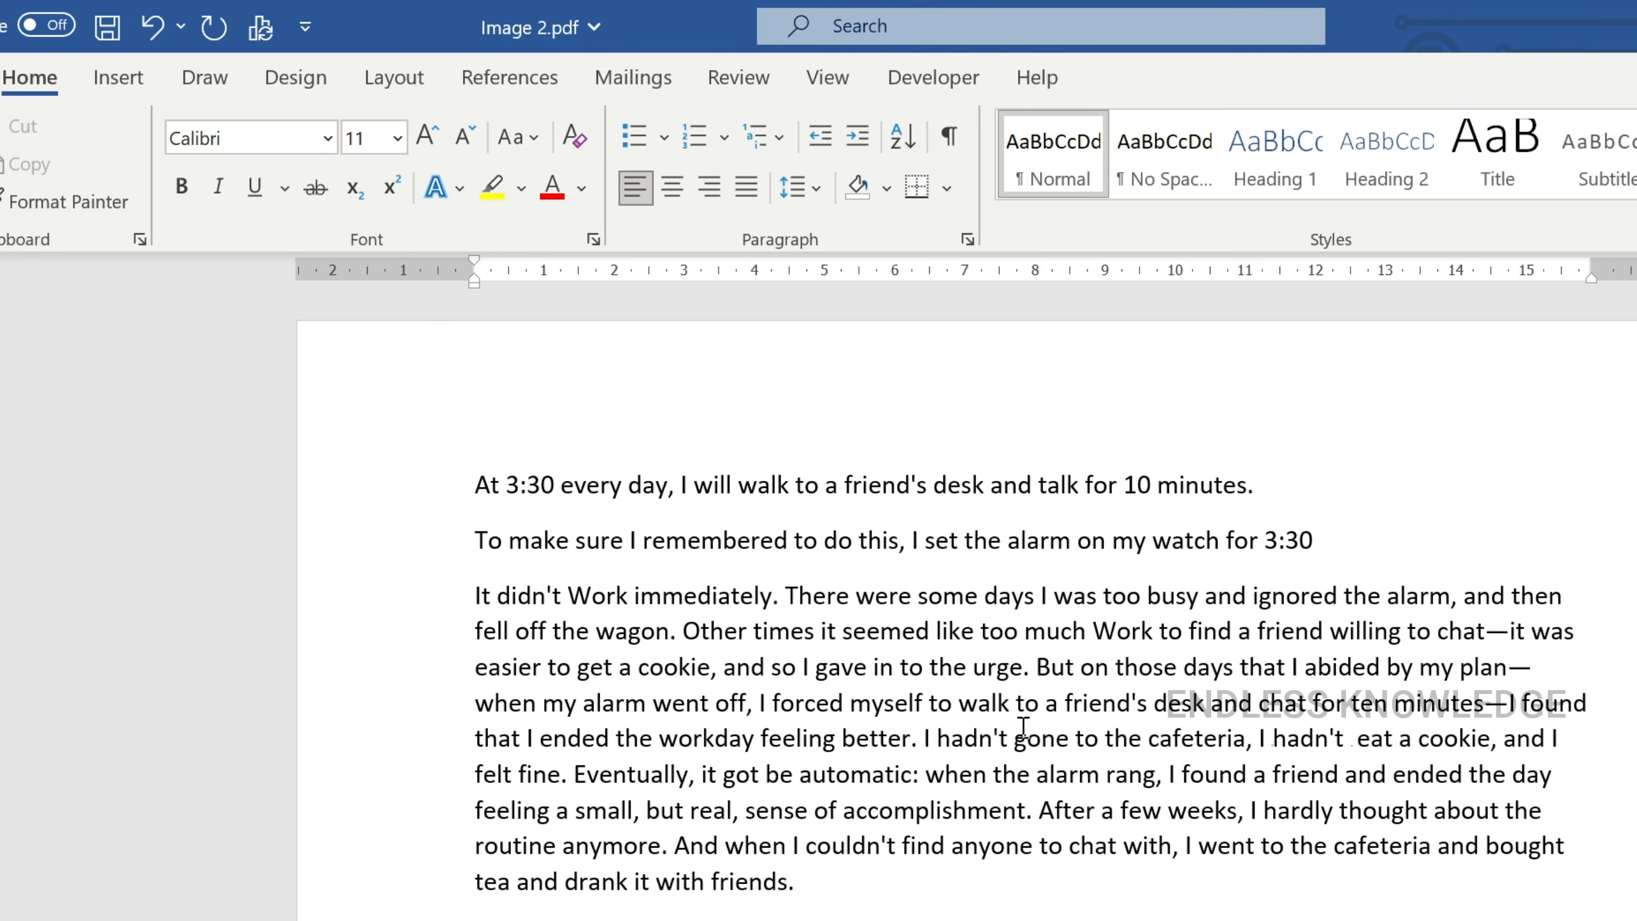